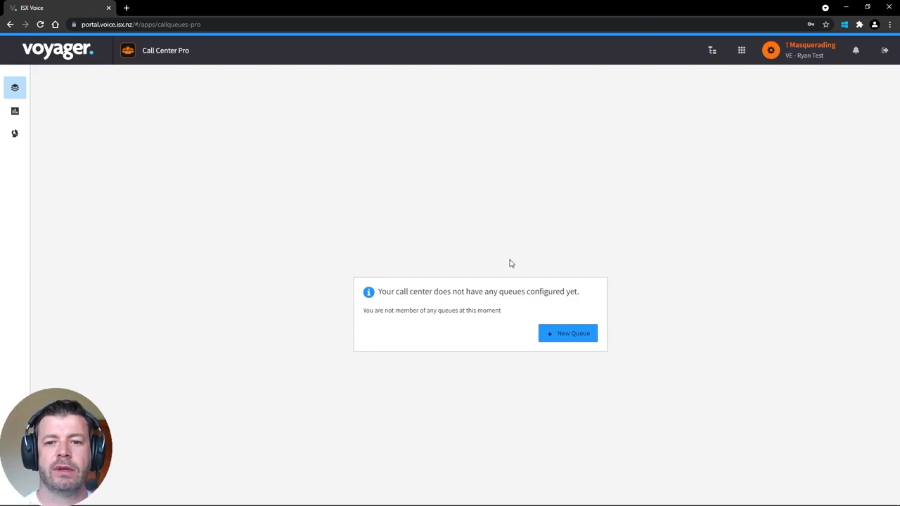
Start creating a new call queue and name it Technical Queue.
{"action": "left_click", "coordinate": [570, 337]}
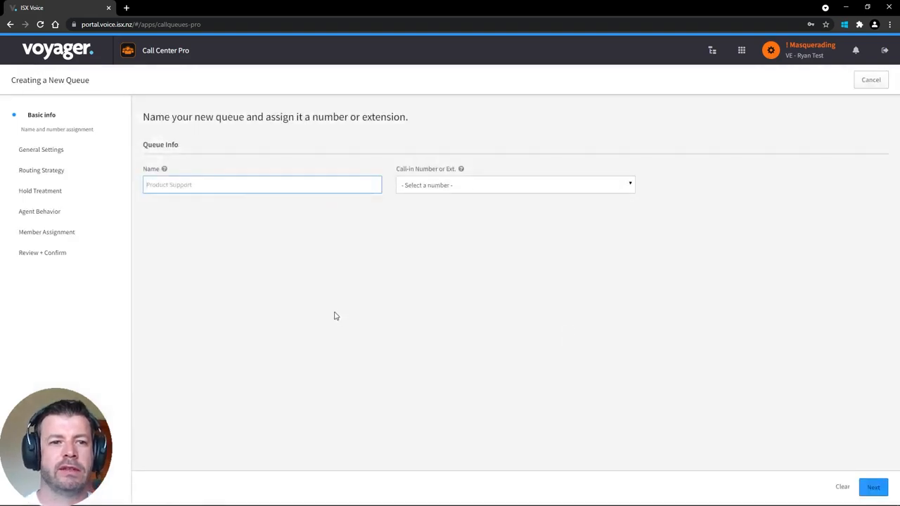
{"action": "left_click", "coordinate": [206, 181]}
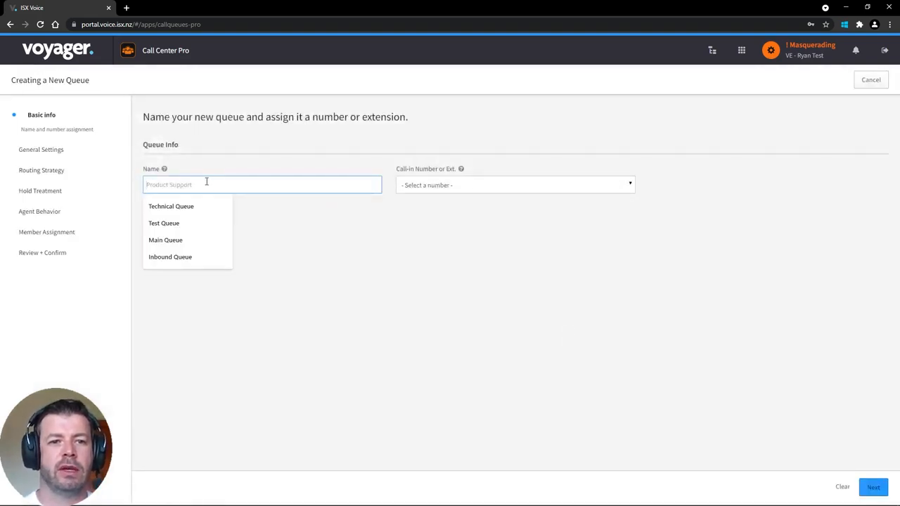
{"action": "left_click", "coordinate": [195, 205]}
{"action": "left_click", "coordinate": [440, 237]}
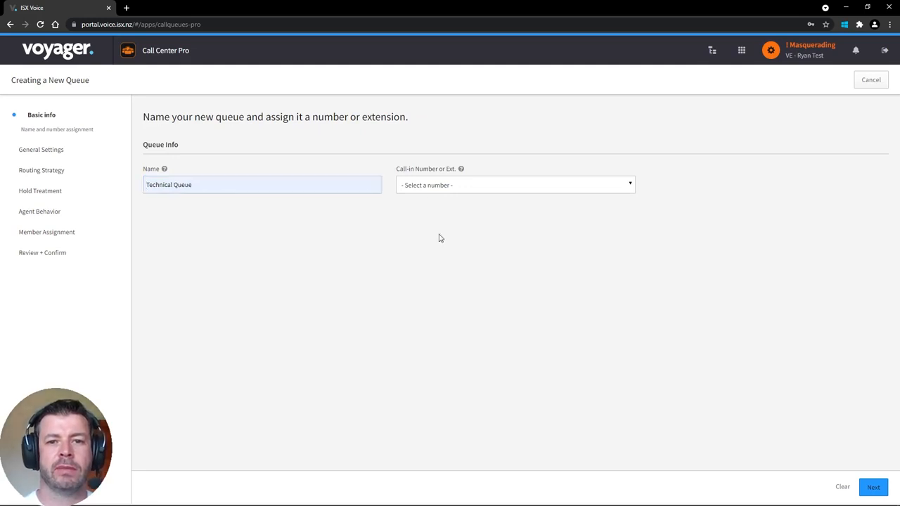
Assign a spare number as the queue's call-in number and continue to the general settings.
{"action": "left_click", "coordinate": [467, 187]}
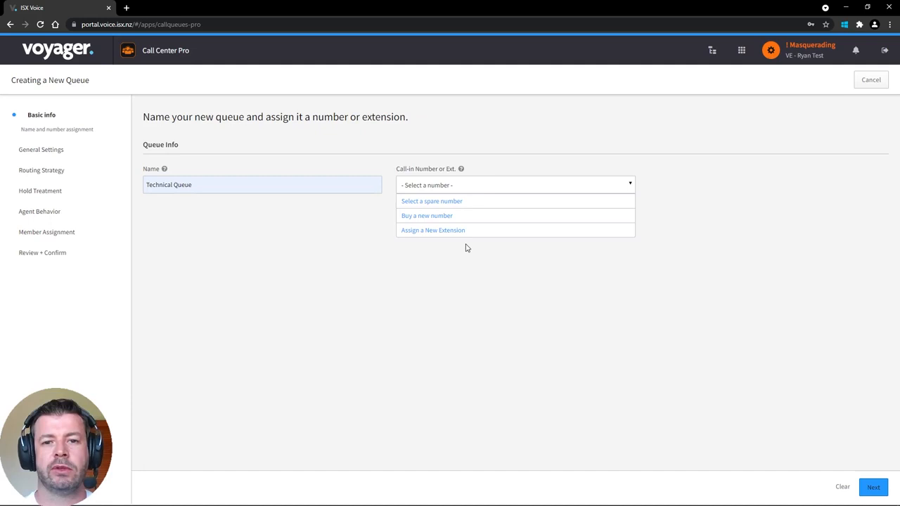
{"action": "left_click", "coordinate": [499, 294]}
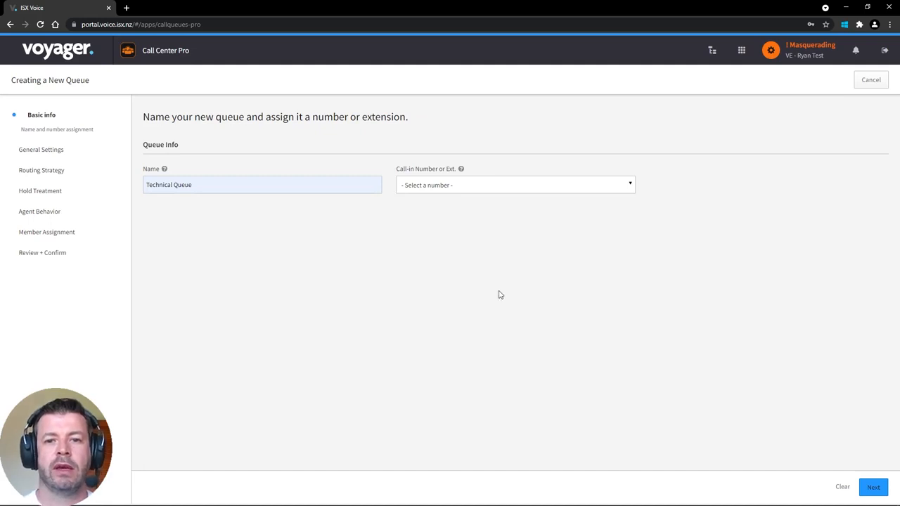
{"action": "left_click", "coordinate": [481, 194]}
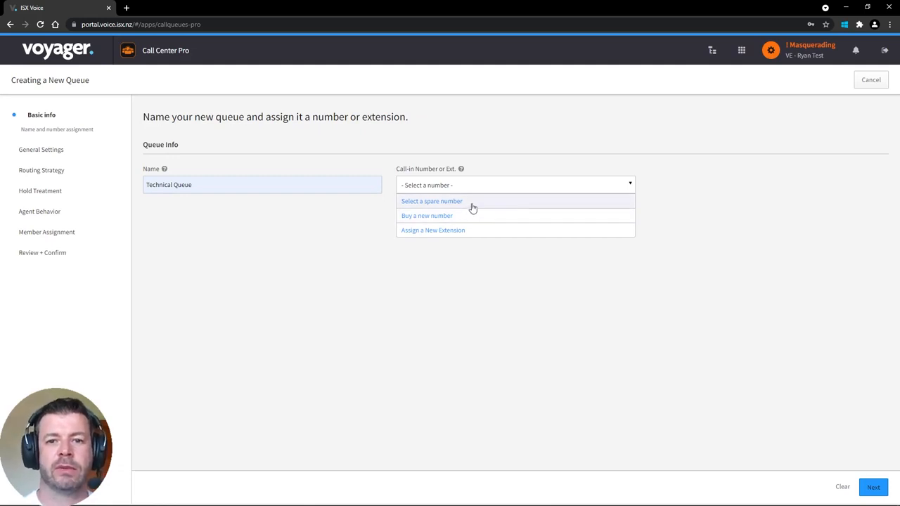
{"action": "left_click", "coordinate": [478, 203]}
{"action": "left_click", "coordinate": [407, 127]}
{"action": "left_click", "coordinate": [553, 147]}
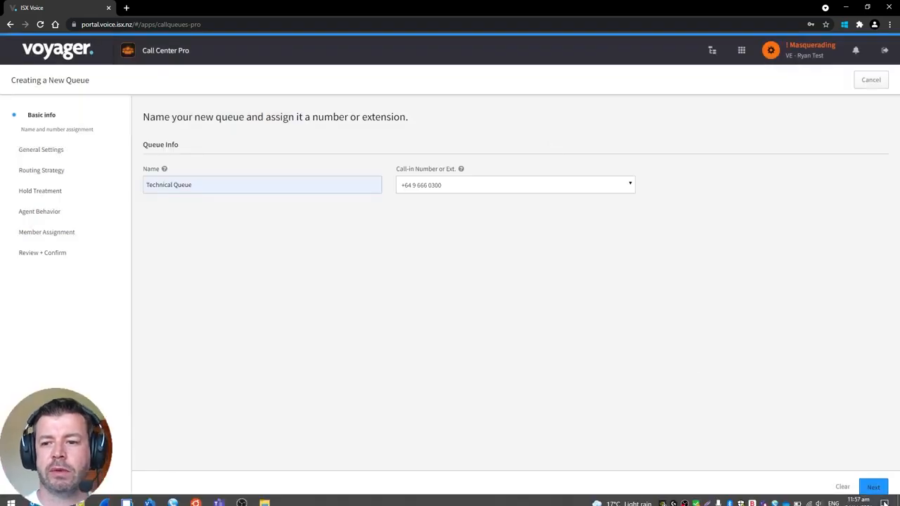
{"action": "left_click", "coordinate": [874, 488]}
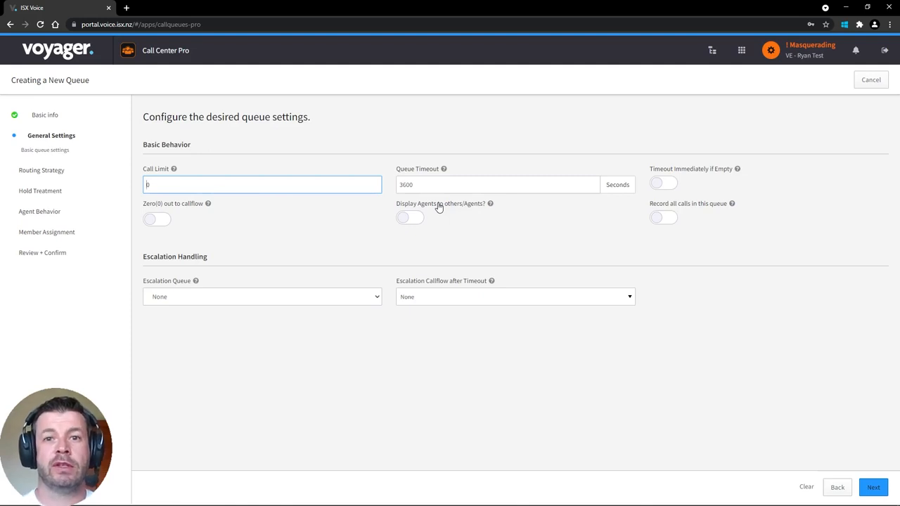
{"action": "left_click", "coordinate": [388, 342]}
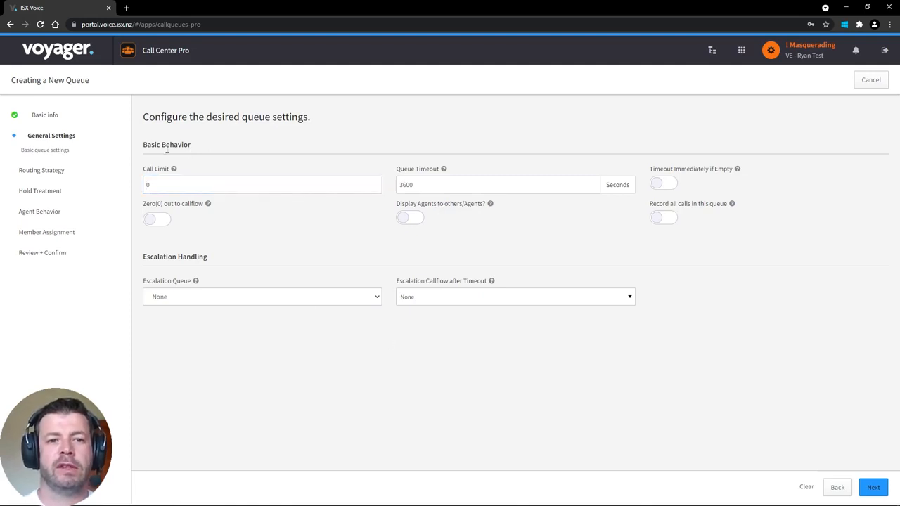
{"action": "left_click_drag", "start_coordinate": [143, 145], "coordinate": [194, 153]}
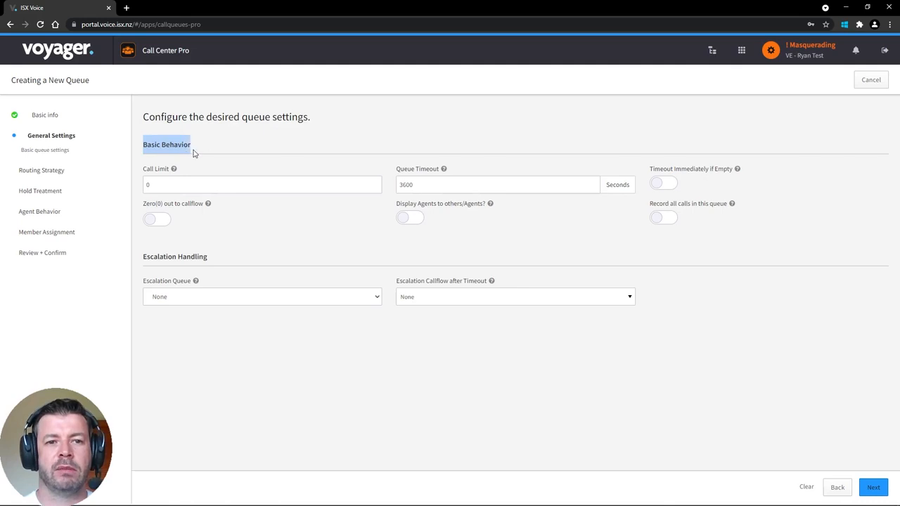
{"action": "left_click", "coordinate": [217, 140]}
{"action": "left_click_drag", "start_coordinate": [147, 258], "coordinate": [209, 260]}
{"action": "left_click", "coordinate": [262, 227]}
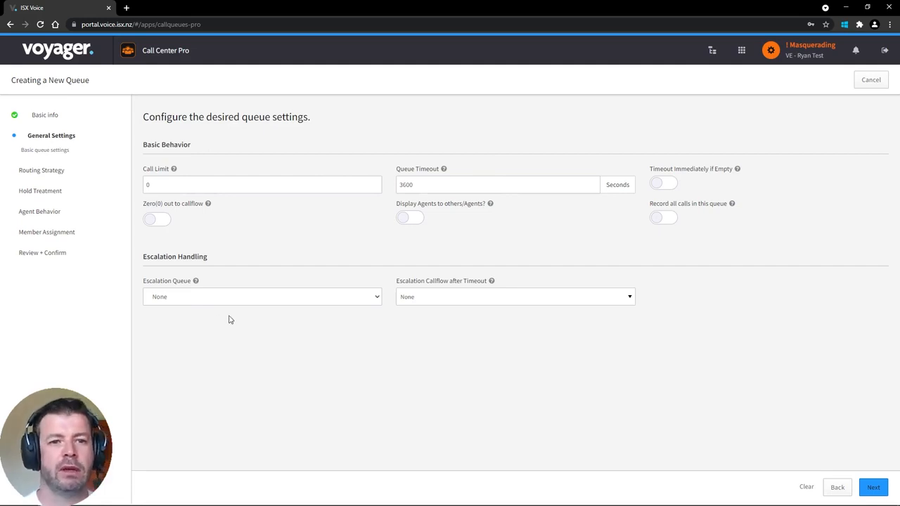
Set the queue's call limit to 10 and enable Zero(0) out to callflow with Unique Callflow as the destination.
{"action": "left_click", "coordinate": [171, 185]}
{"action": "key", "text": "ctrl+a"}
{"action": "type", "text": "10"}
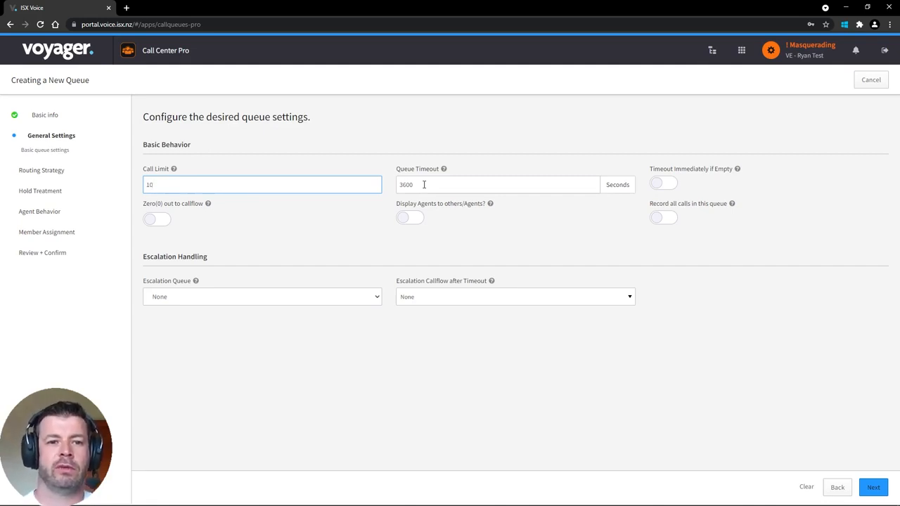
{"action": "left_click", "coordinate": [354, 363]}
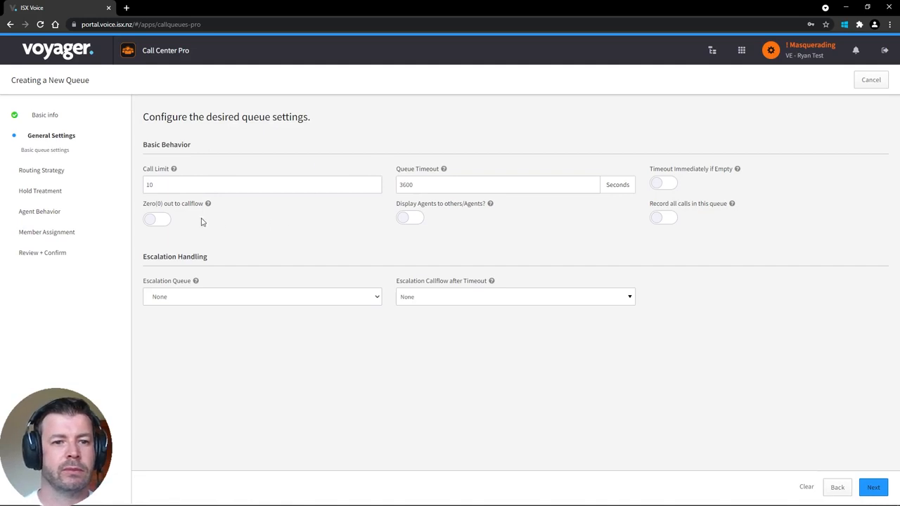
{"action": "left_click", "coordinate": [161, 221]}
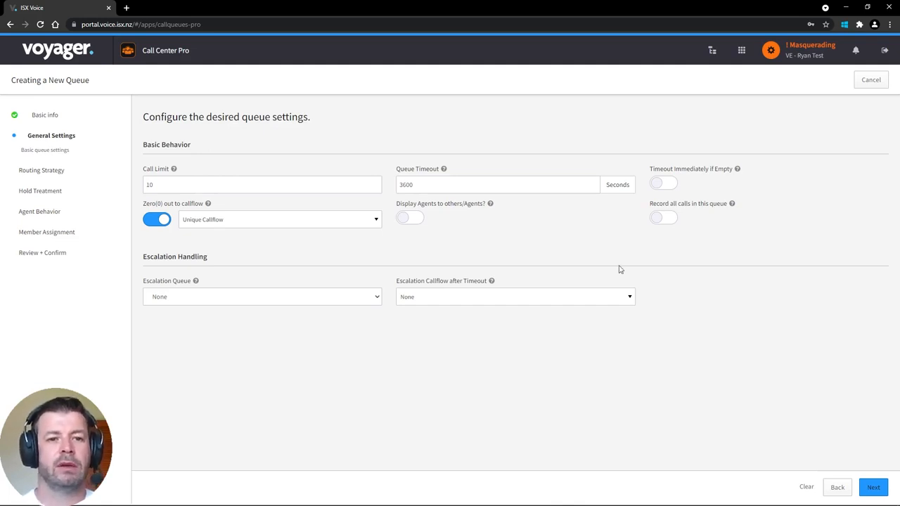
Continue to the hold treatment settings, keeping both escalation options at None and the routing strategy at Round Robin.
{"action": "left_click", "coordinate": [213, 302]}
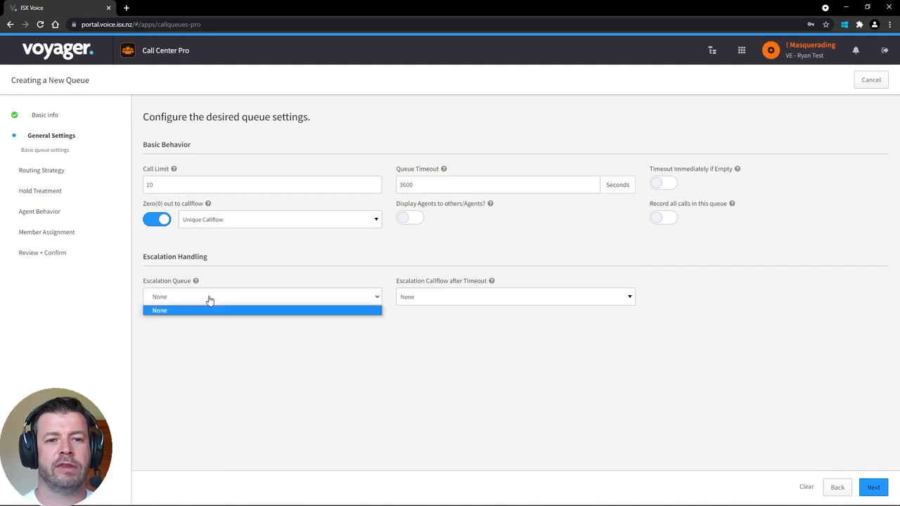
{"action": "left_click", "coordinate": [237, 343]}
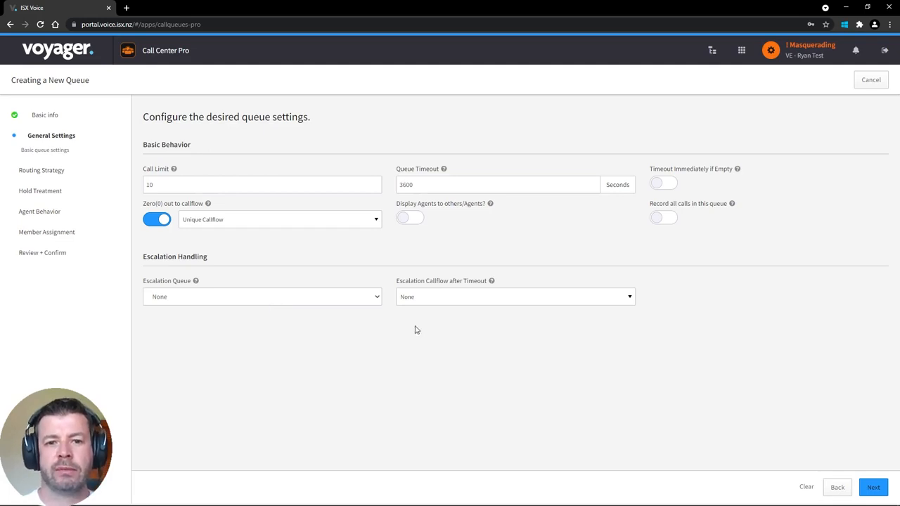
{"action": "left_click", "coordinate": [485, 300]}
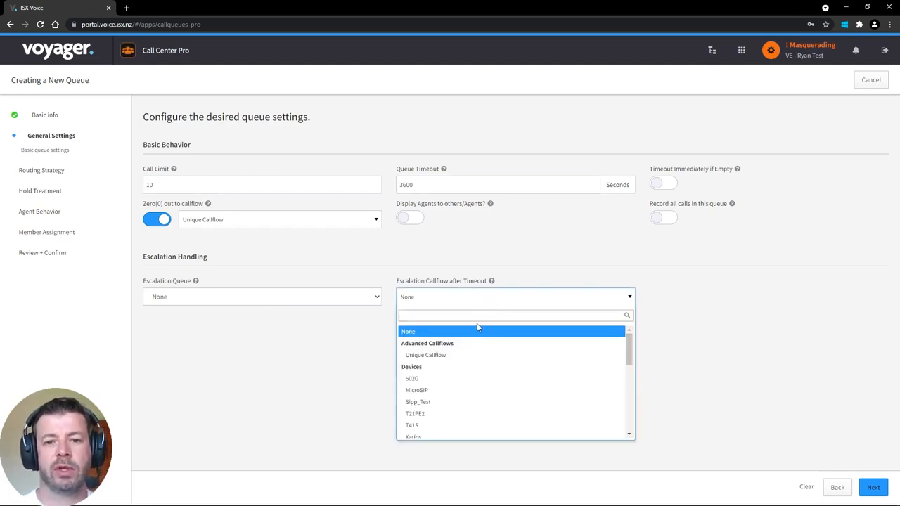
{"action": "left_click", "coordinate": [521, 268]}
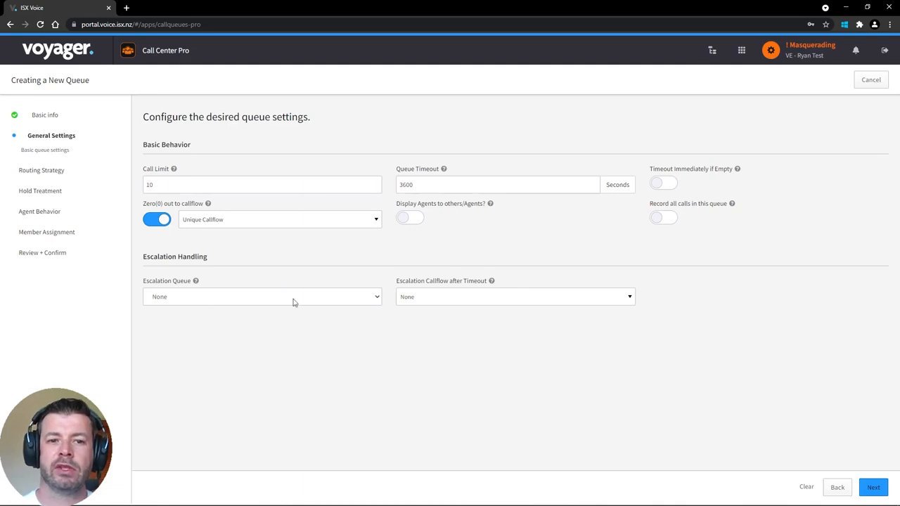
{"action": "left_click", "coordinate": [478, 299]}
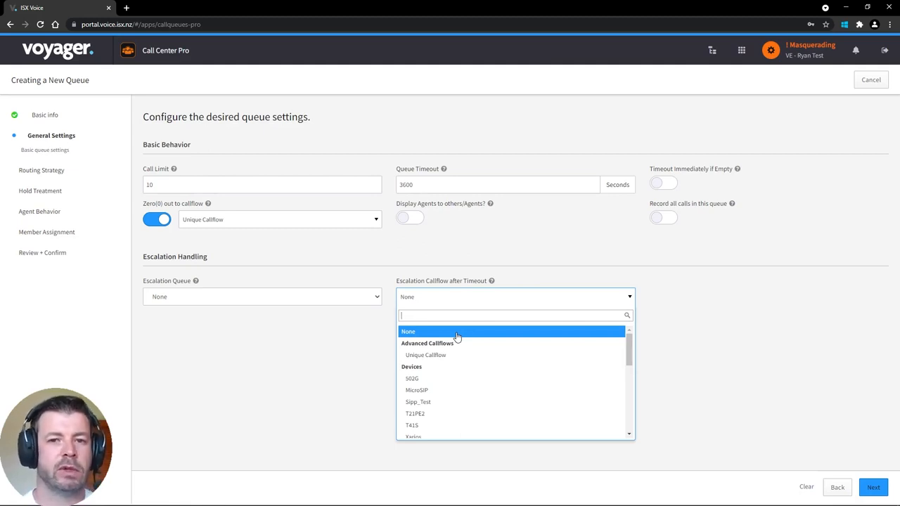
{"action": "left_click", "coordinate": [716, 373]}
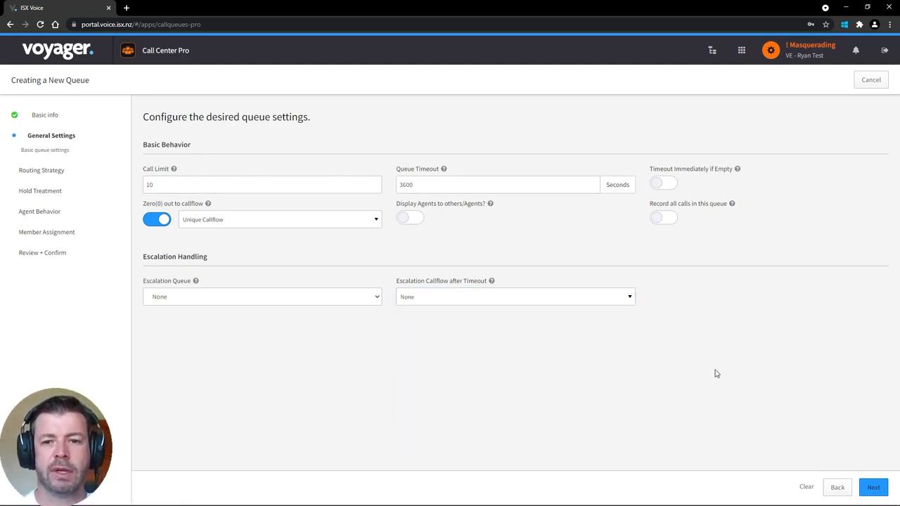
{"action": "left_click", "coordinate": [872, 487]}
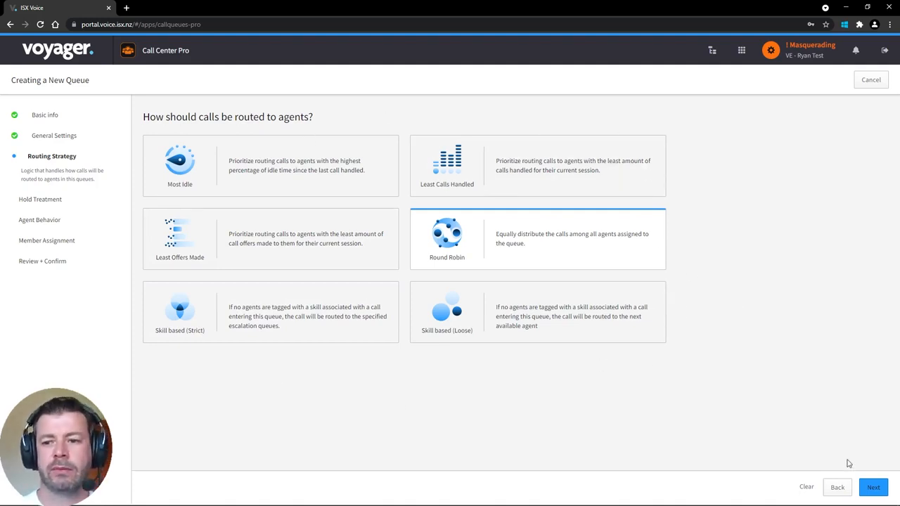
{"action": "left_click", "coordinate": [870, 488]}
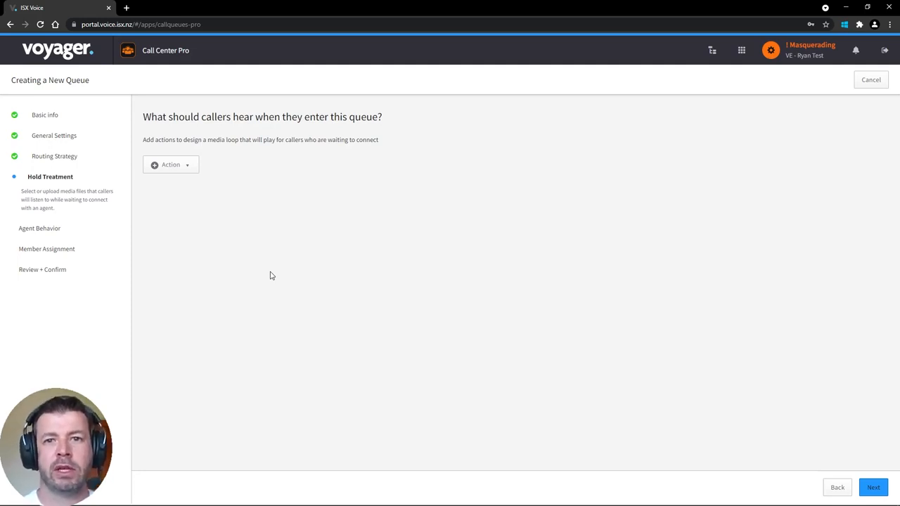
{"action": "left_click", "coordinate": [190, 165]}
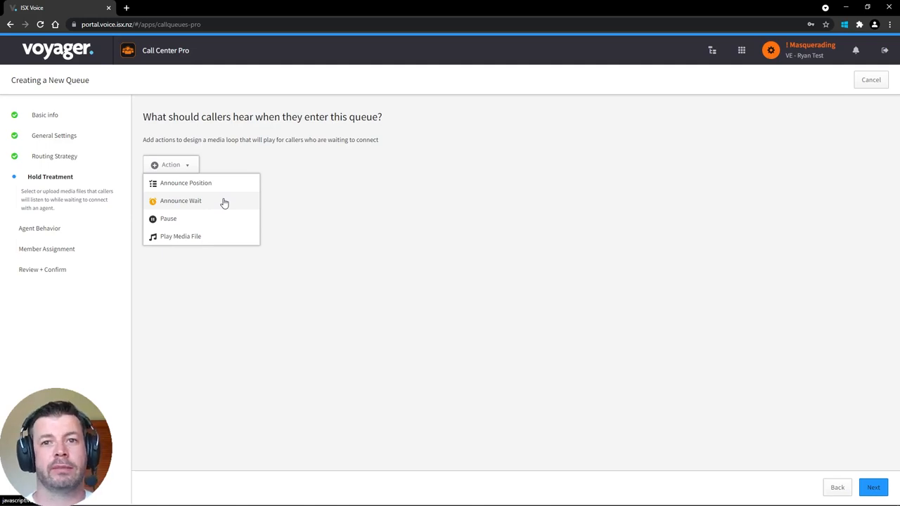
{"action": "left_click", "coordinate": [206, 239]}
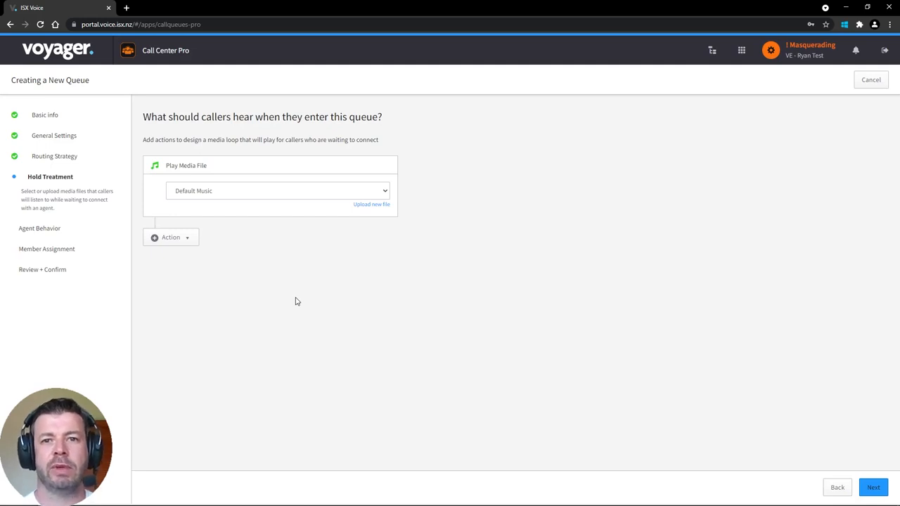
{"action": "left_click", "coordinate": [287, 193]}
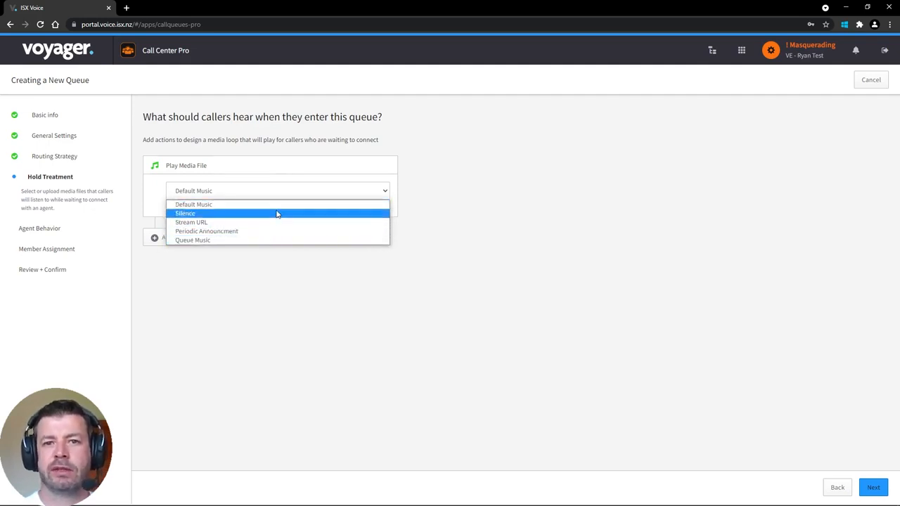
{"action": "left_click", "coordinate": [275, 304]}
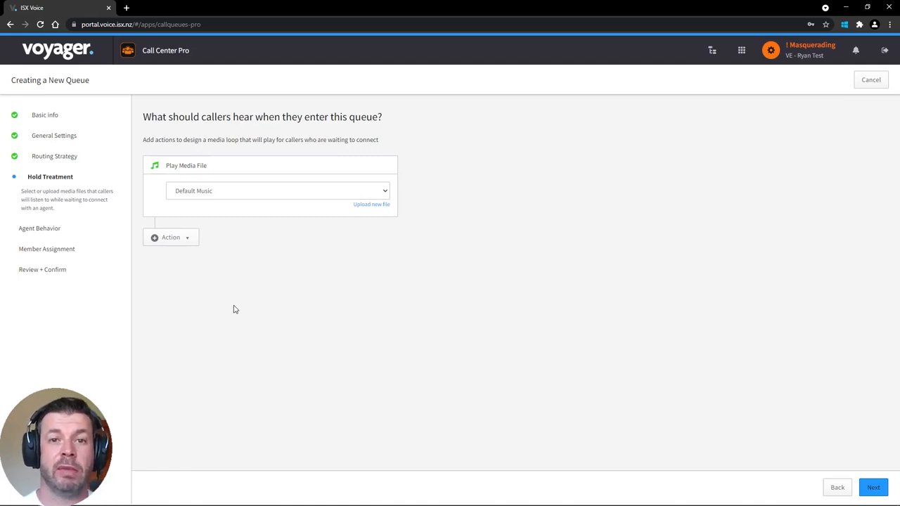
{"action": "left_click", "coordinate": [184, 238]}
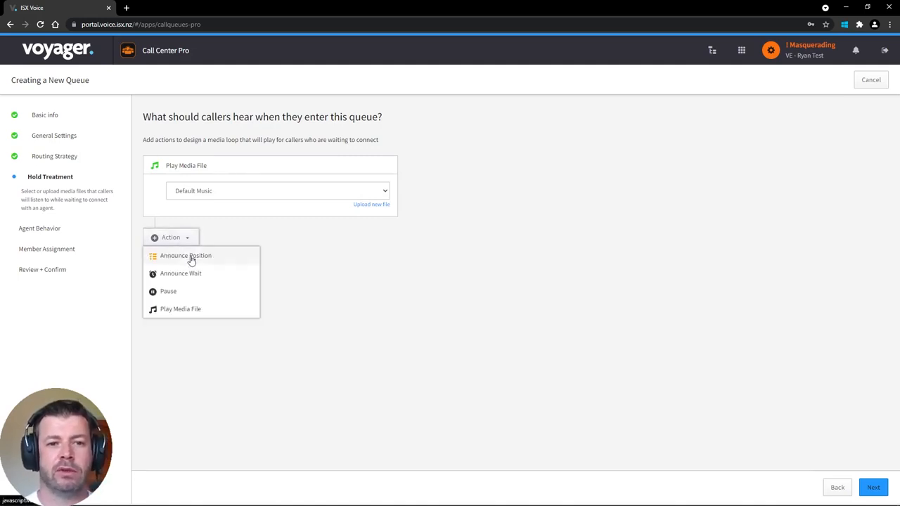
{"action": "left_click", "coordinate": [436, 223]}
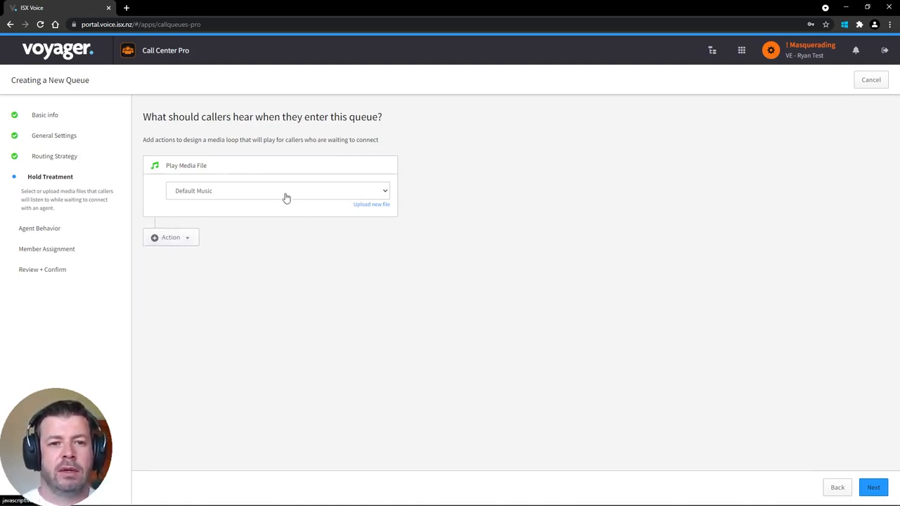
{"action": "left_click", "coordinate": [389, 165]}
Add an Announce Position action to the hold loop, followed by a Play Media File action using Queue Music.
{"action": "left_click", "coordinate": [172, 165]}
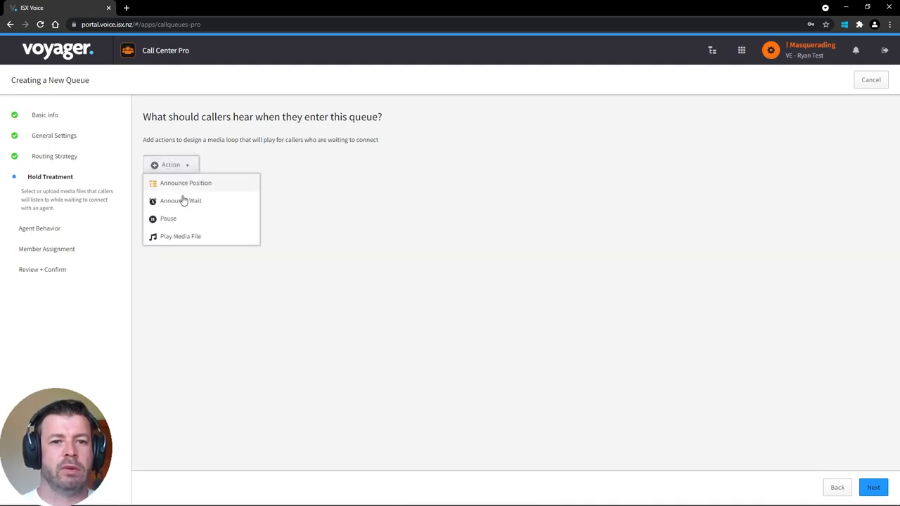
{"action": "left_click", "coordinate": [185, 185]}
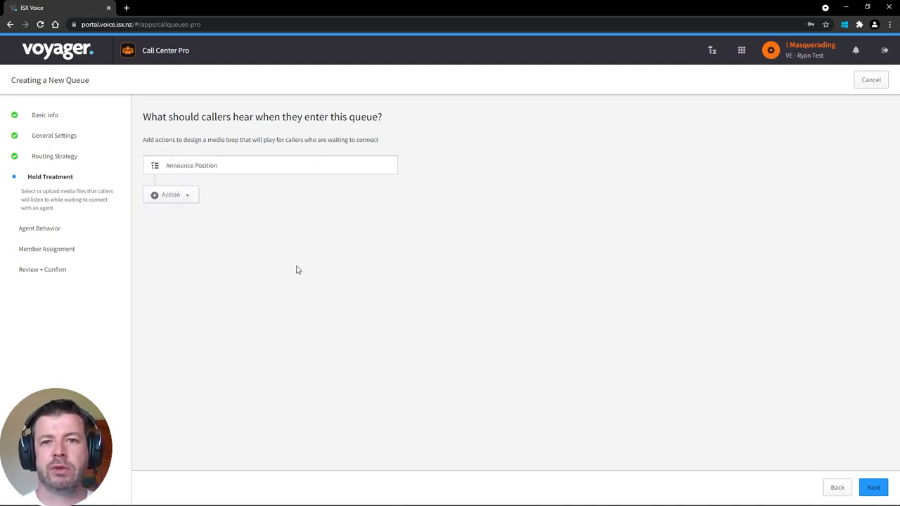
{"action": "left_click", "coordinate": [180, 198]}
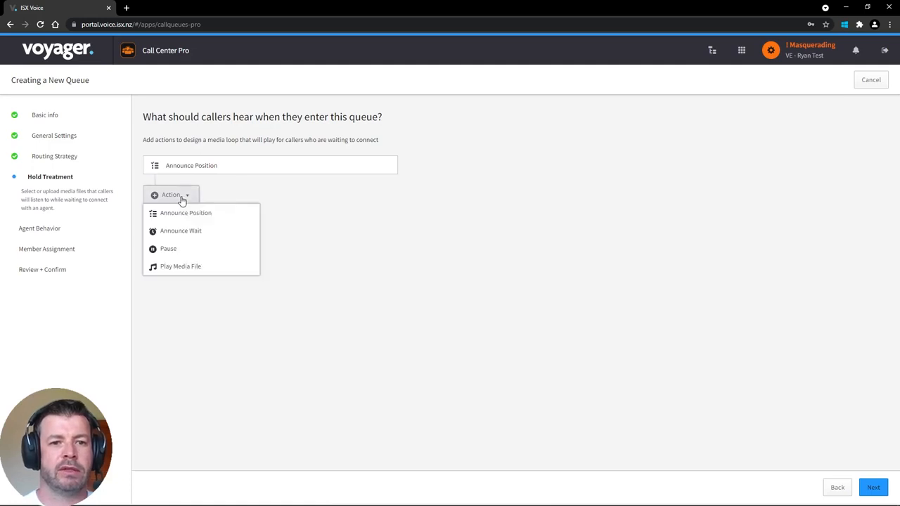
{"action": "left_click", "coordinate": [191, 267]}
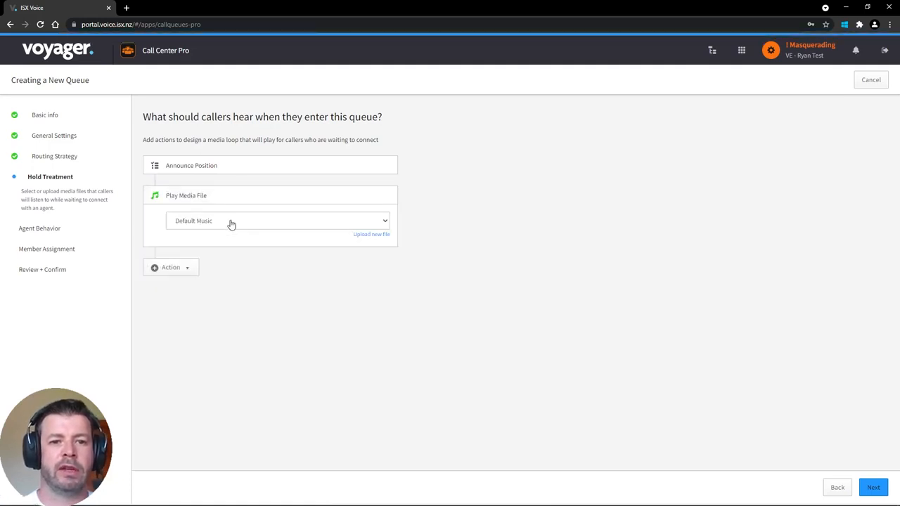
{"action": "left_click", "coordinate": [230, 222]}
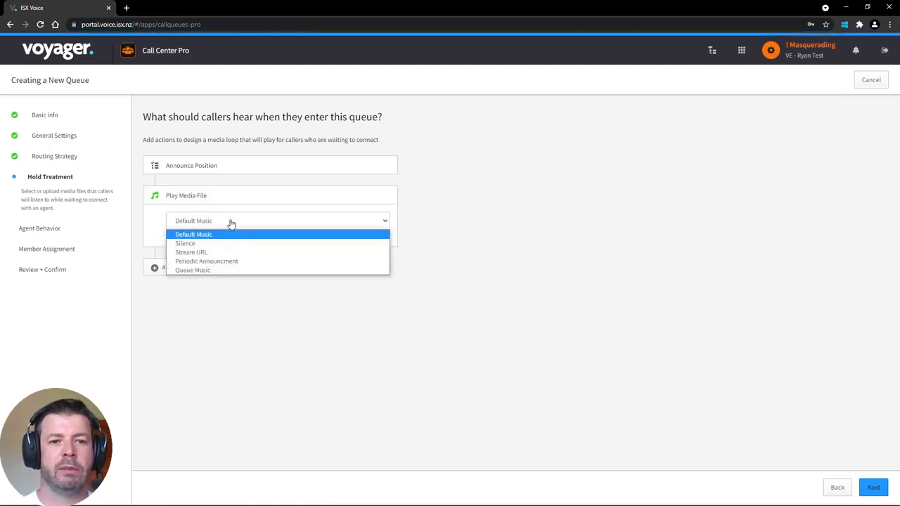
{"action": "left_click", "coordinate": [219, 270]}
Add an Announce Wait action after the queue music in the hold loop.
{"action": "left_click", "coordinate": [182, 269]}
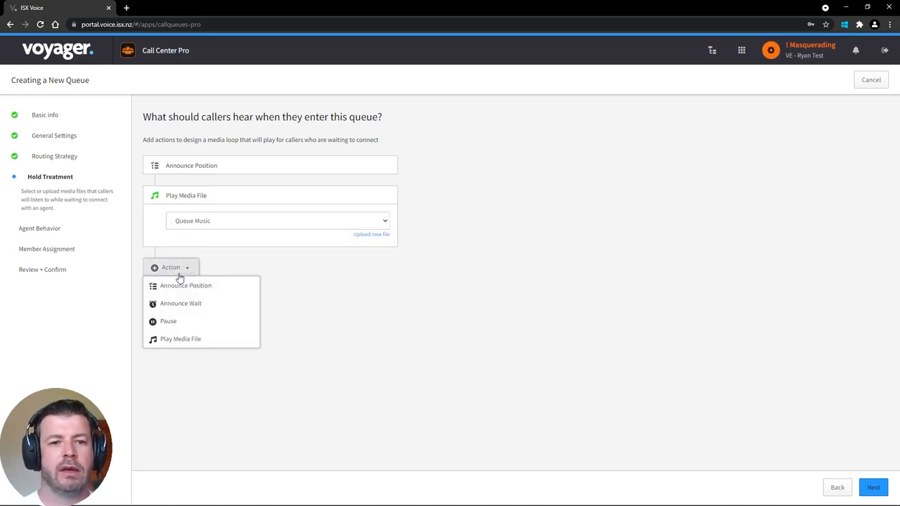
{"action": "left_click", "coordinate": [188, 304]}
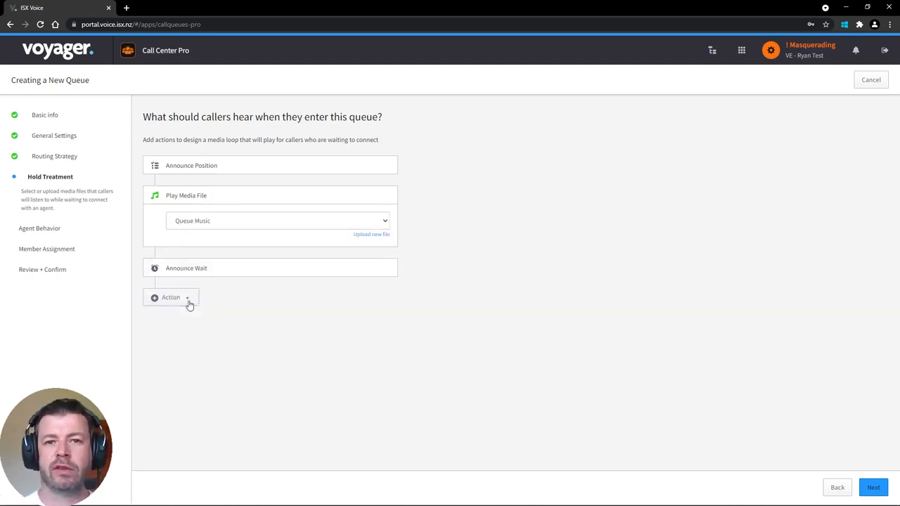
Add a Pause action of 10 seconds after the wait announcement in the hold loop.
{"action": "left_click", "coordinate": [189, 303]}
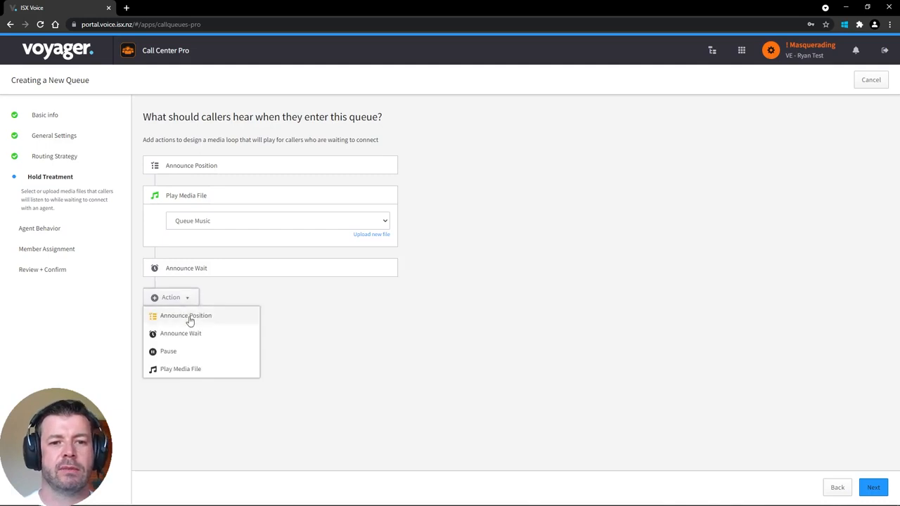
{"action": "left_click", "coordinate": [182, 353]}
{"action": "left_click", "coordinate": [201, 324]}
{"action": "type", "text": "10"}
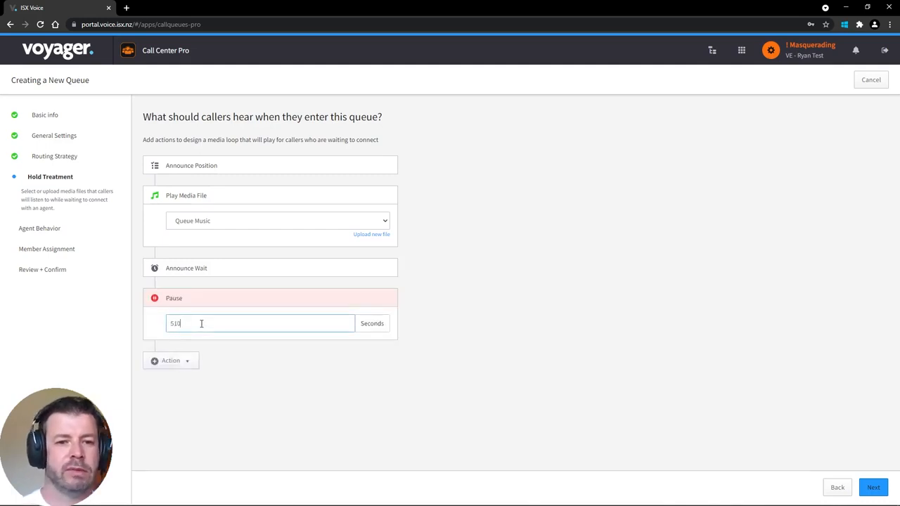
{"action": "key", "text": "BackSpace"}
{"action": "key", "text": "BackSpace"}
{"action": "key", "text": "BackSpace"}
{"action": "type", "text": "10"}
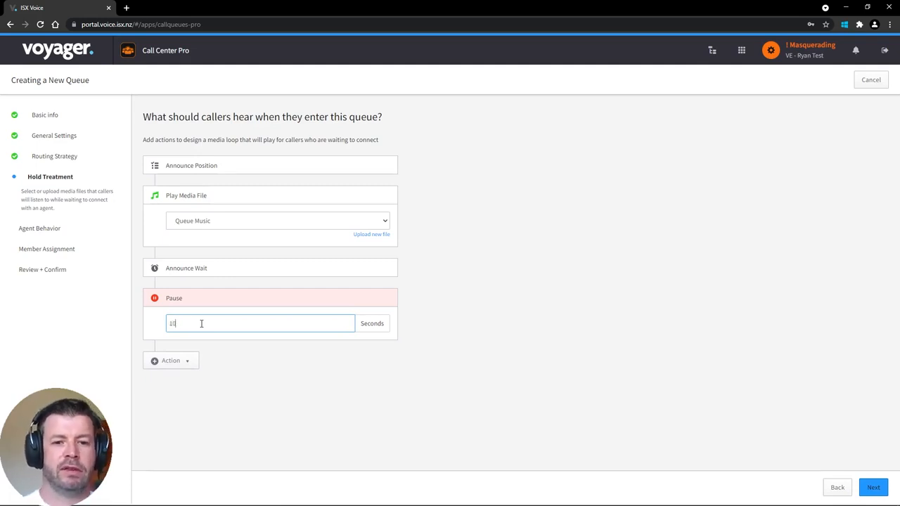
Add a second Announce Position action after the pause and continue to the agent behavior settings.
{"action": "left_click", "coordinate": [184, 366]}
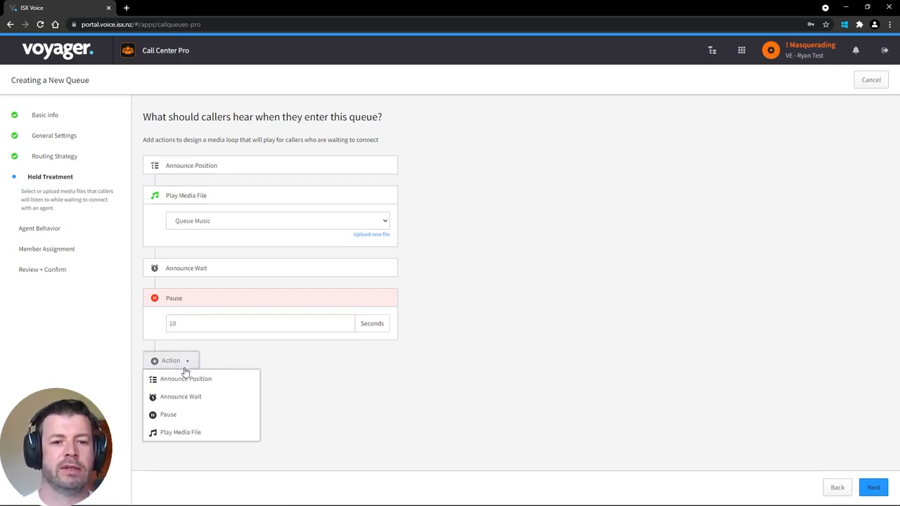
{"action": "left_click", "coordinate": [184, 379]}
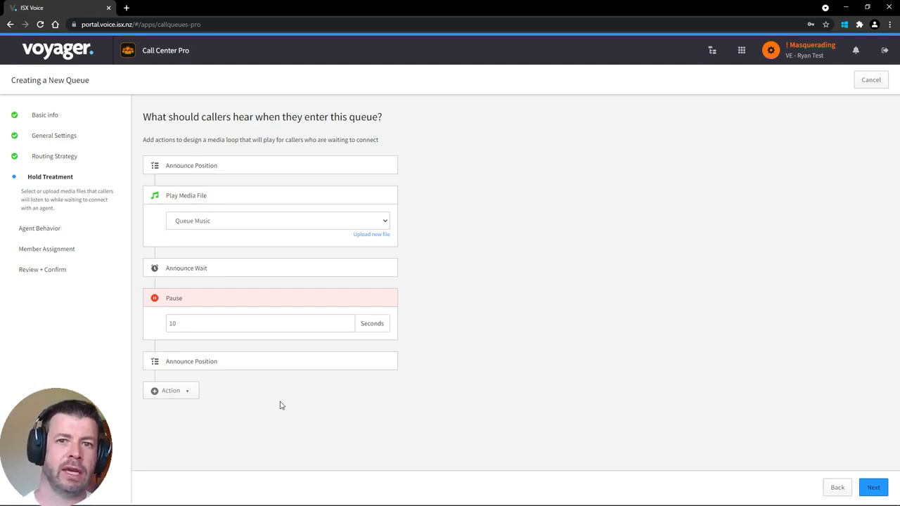
{"action": "left_click", "coordinate": [871, 486]}
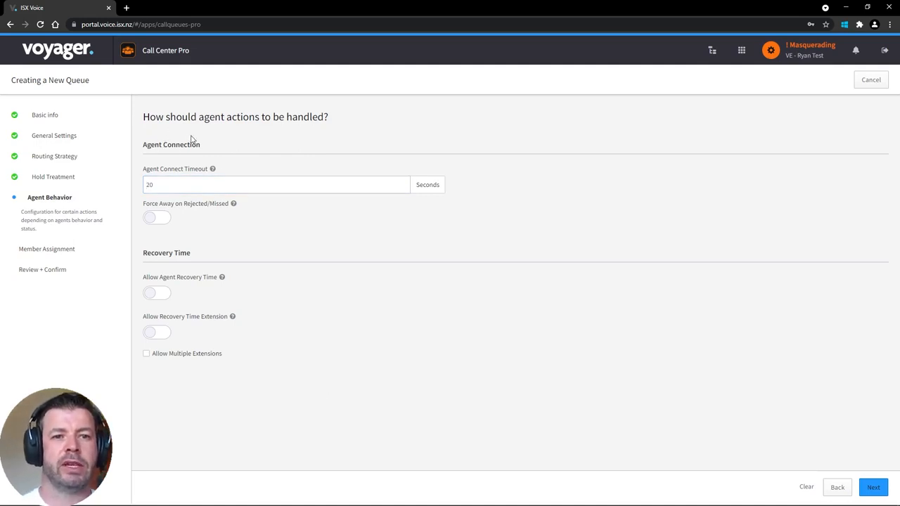
Keep the Agent Connect Timeout at 20 seconds and enable Force Away on Rejected/Missed.
{"action": "left_click", "coordinate": [192, 185]}
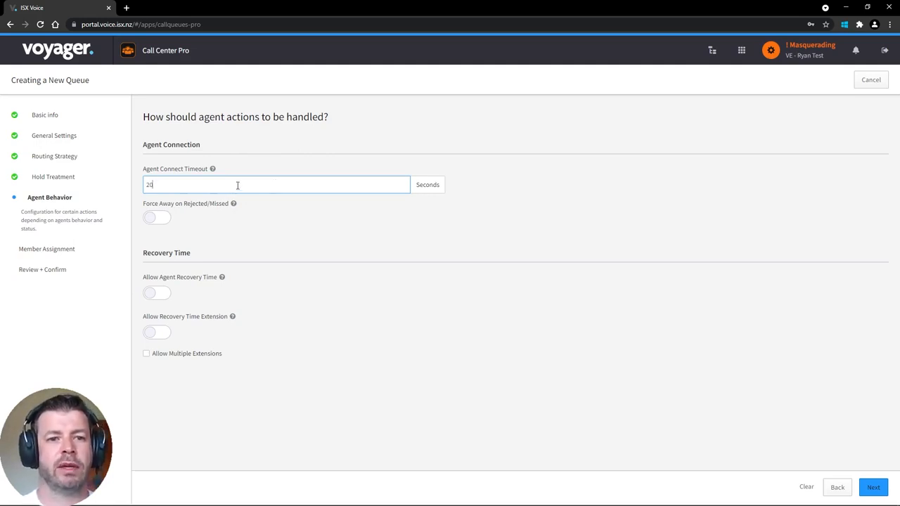
{"action": "left_click", "coordinate": [270, 252]}
{"action": "left_click", "coordinate": [183, 180]}
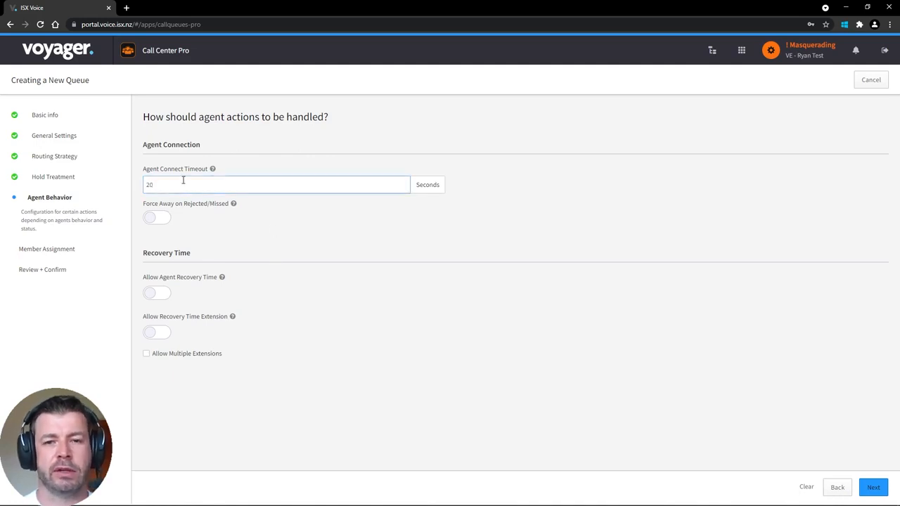
{"action": "left_click", "coordinate": [188, 239]}
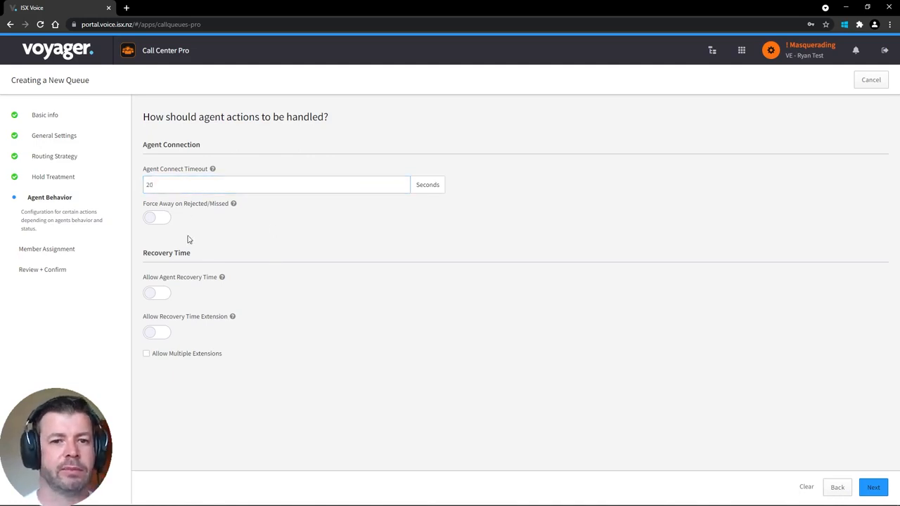
{"action": "left_click", "coordinate": [158, 223]}
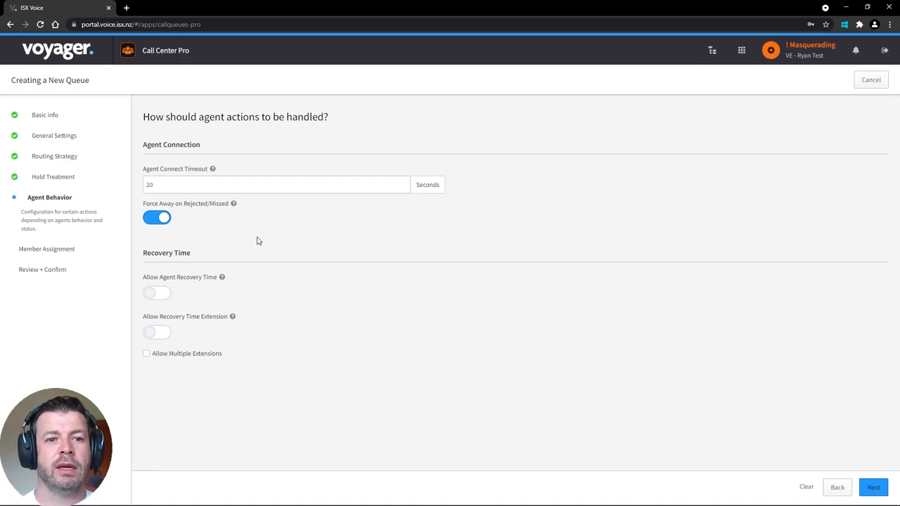
{"action": "left_click", "coordinate": [273, 185]}
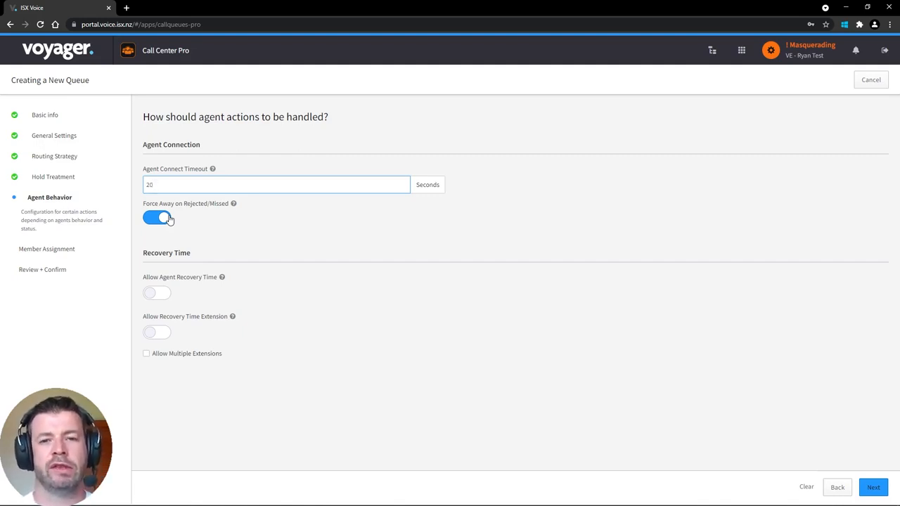
{"action": "left_click", "coordinate": [269, 354]}
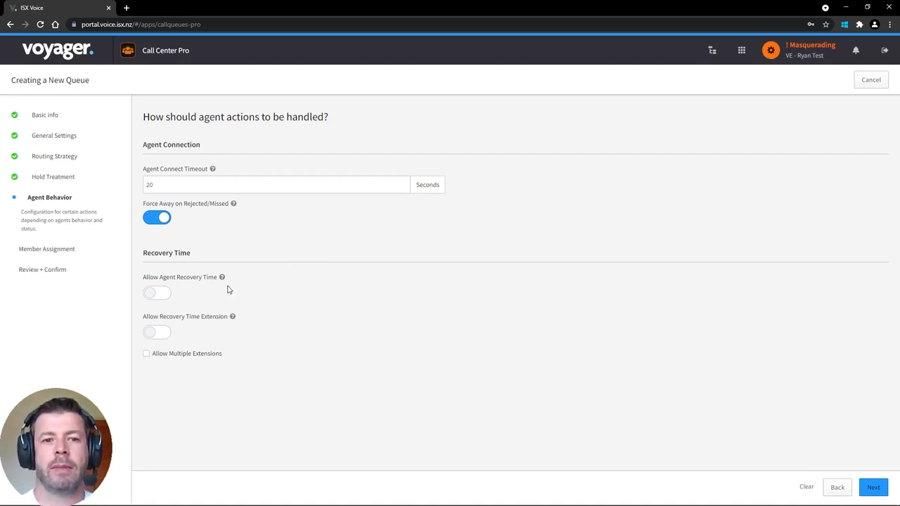
Enable Allow Agent Recovery Time and Allow Recovery Time Extension, with a 30-second extension and multiple extensions allowed.
{"action": "left_click", "coordinate": [160, 294]}
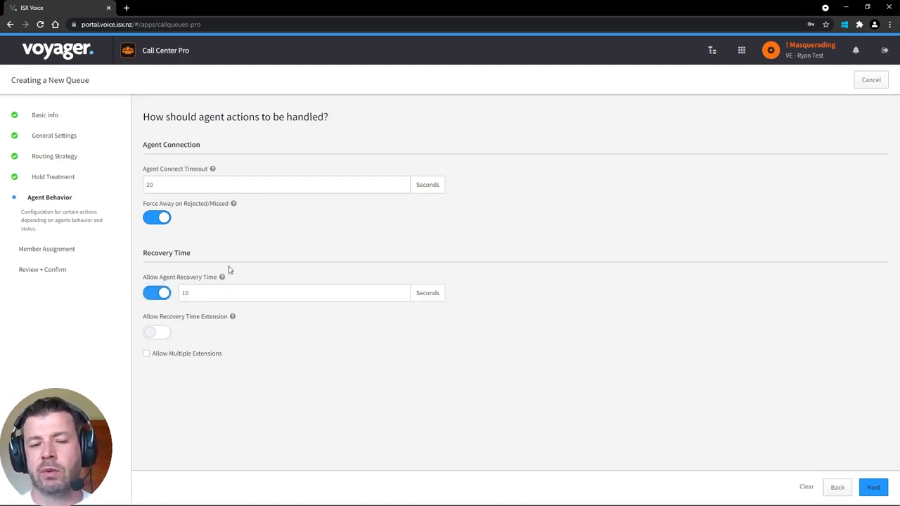
{"action": "left_click", "coordinate": [206, 288]}
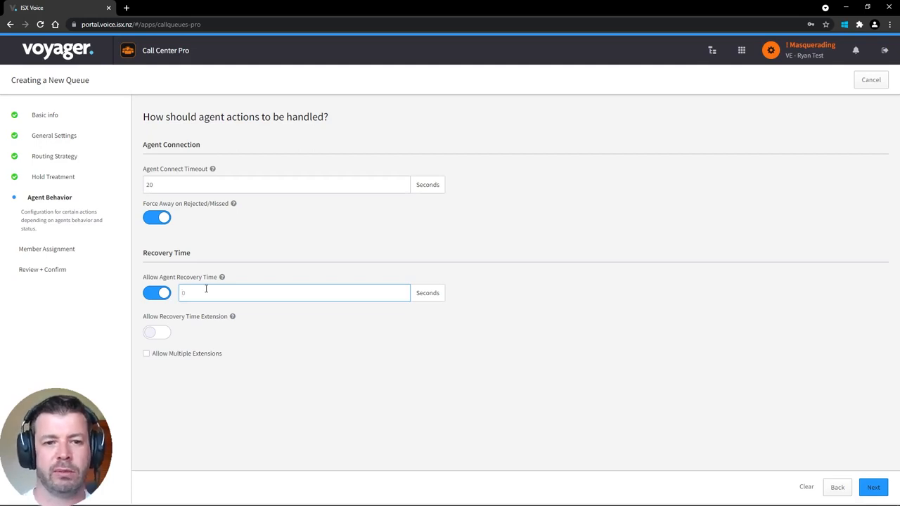
{"action": "left_click", "coordinate": [162, 334]}
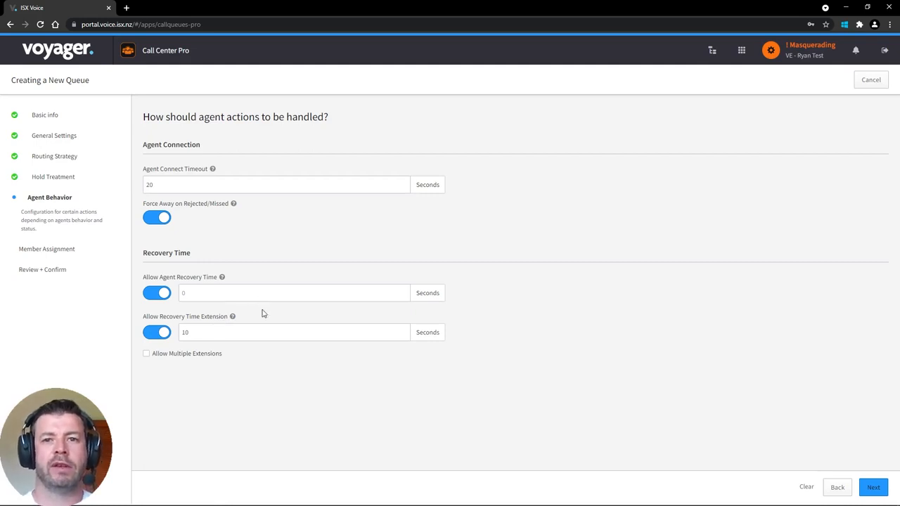
{"action": "left_click", "coordinate": [209, 333]}
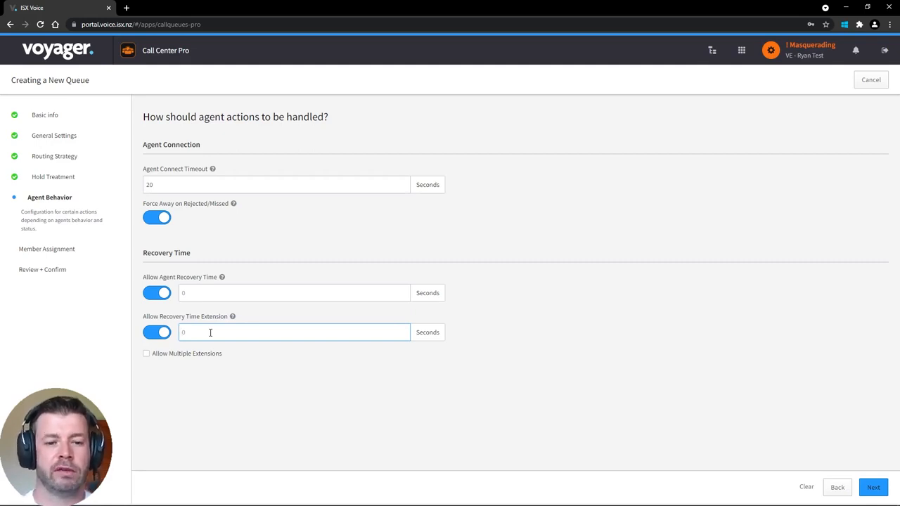
{"action": "type", "text": "30"}
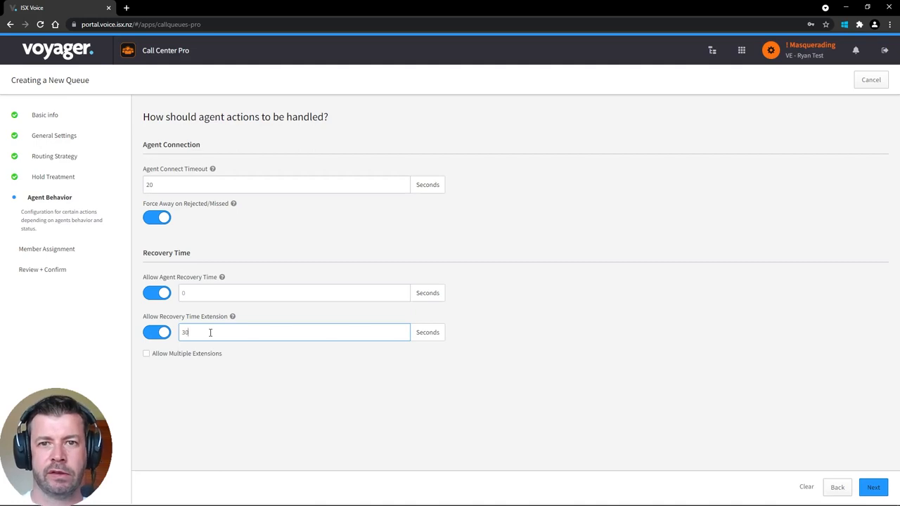
{"action": "left_click", "coordinate": [197, 400]}
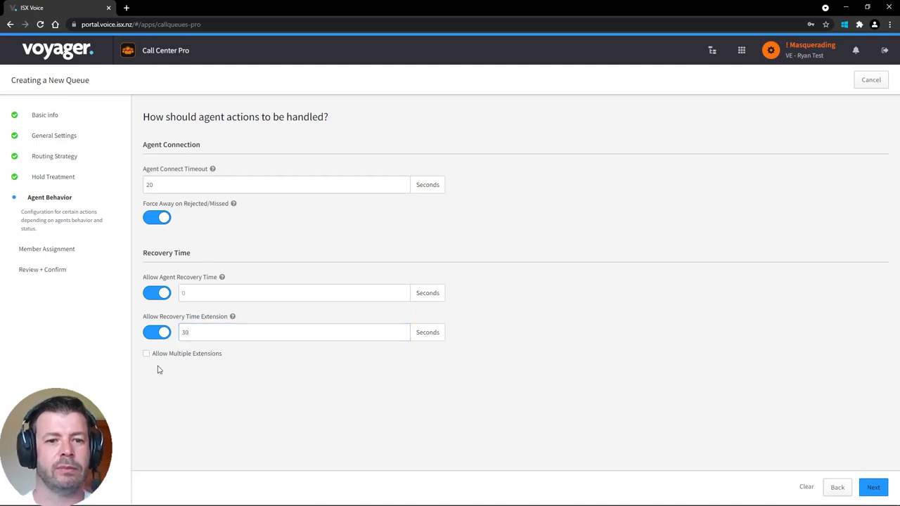
{"action": "left_click", "coordinate": [147, 355]}
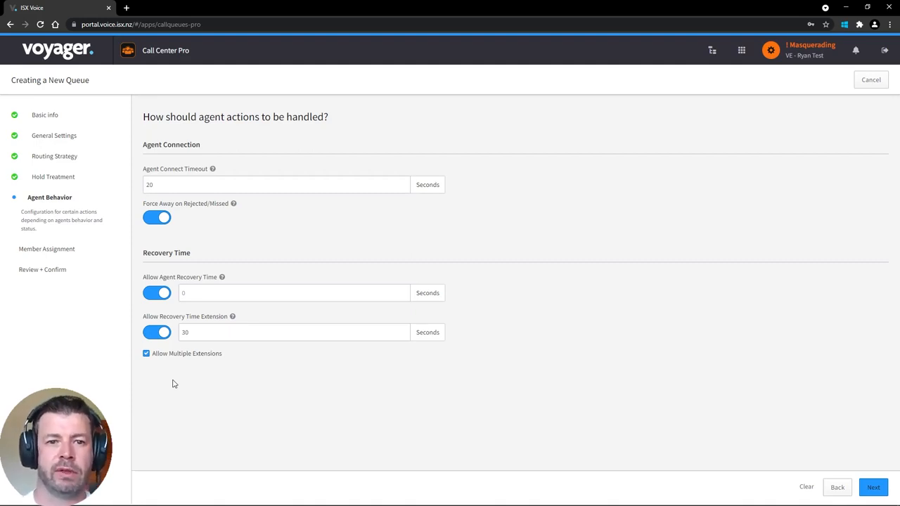
Set the agent recovery time to 10 seconds and continue to member assignment.
{"action": "left_click", "coordinate": [871, 486]}
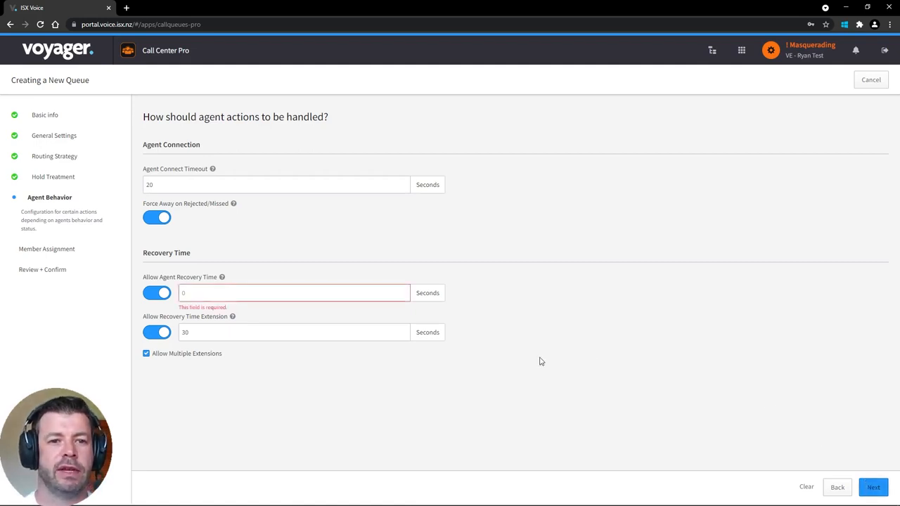
{"action": "left_click", "coordinate": [258, 292]}
{"action": "type", "text": "10"}
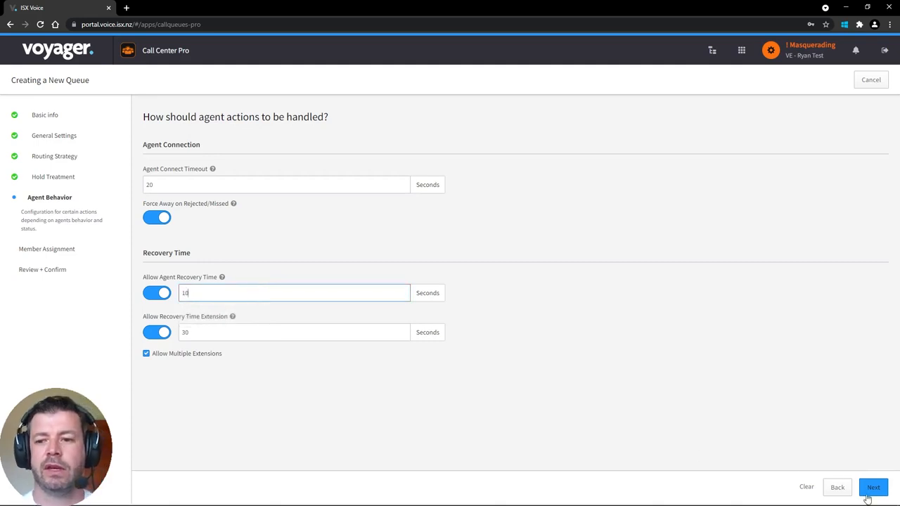
{"action": "left_click", "coordinate": [869, 492]}
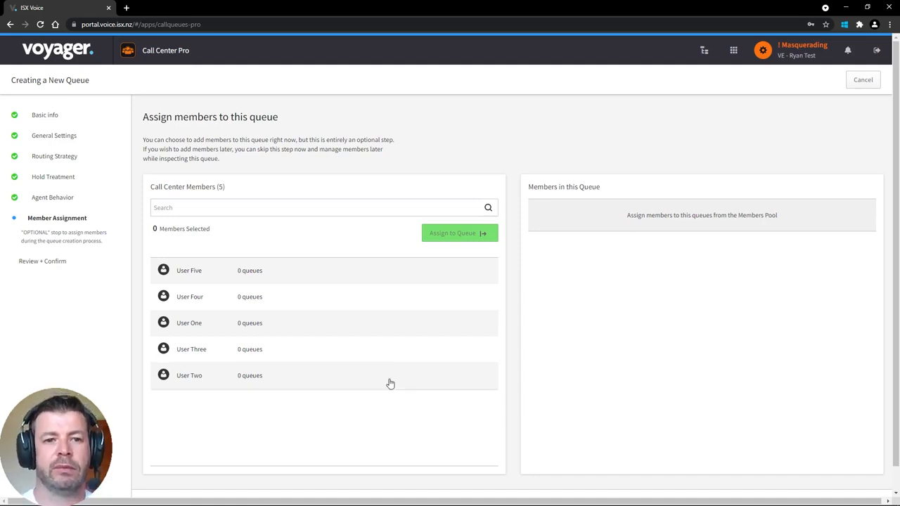
Assign User One and User Two to the queue, both with the Agent role.
{"action": "left_click", "coordinate": [358, 331]}
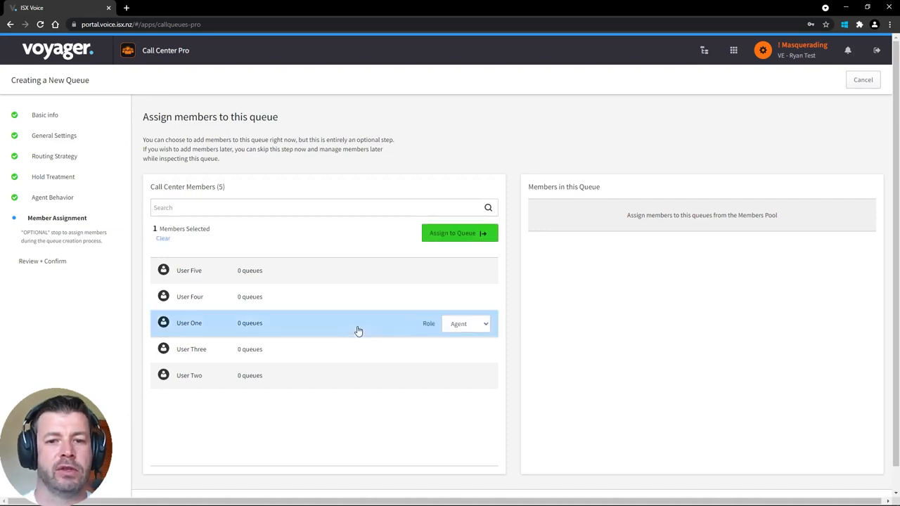
{"action": "left_click", "coordinate": [488, 325]}
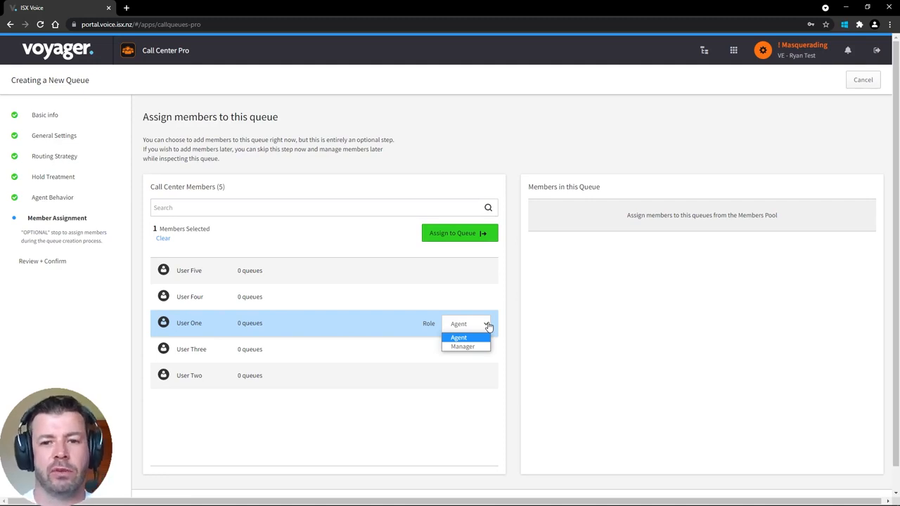
{"action": "left_click", "coordinate": [386, 326]}
{"action": "left_click", "coordinate": [404, 328]}
{"action": "left_click", "coordinate": [452, 328]}
{"action": "left_click", "coordinate": [462, 234]}
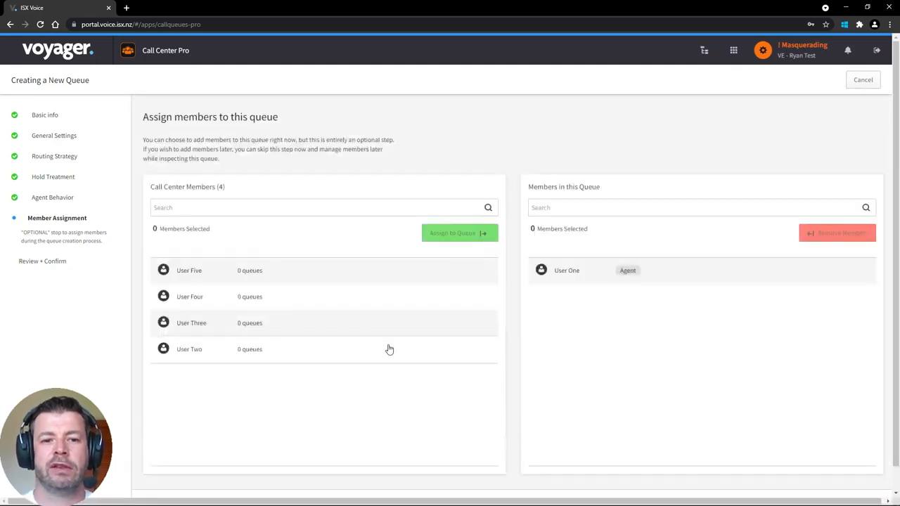
{"action": "left_click", "coordinate": [388, 349]}
{"action": "left_click", "coordinate": [452, 233]}
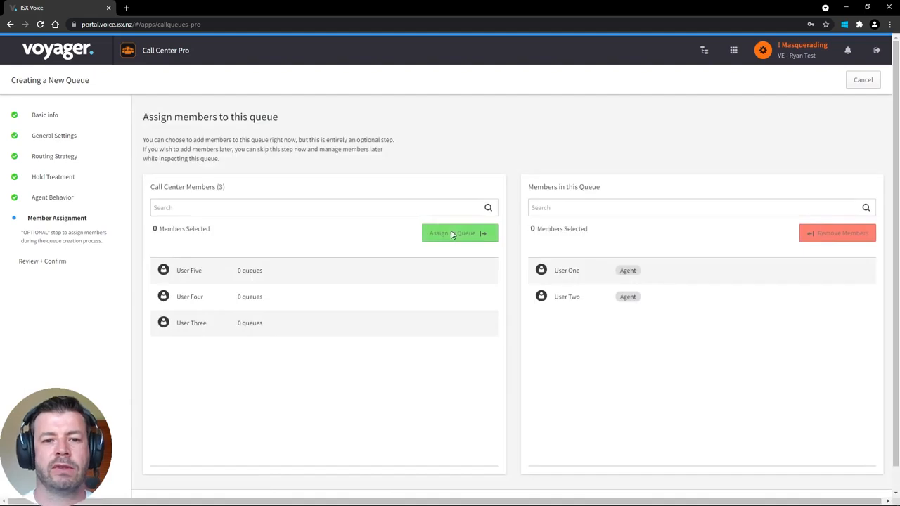
Assign User Five to the queue with the Manager role and continue to the configuration review.
{"action": "left_click", "coordinate": [413, 279]}
{"action": "left_click", "coordinate": [470, 274]}
{"action": "left_click", "coordinate": [473, 294]}
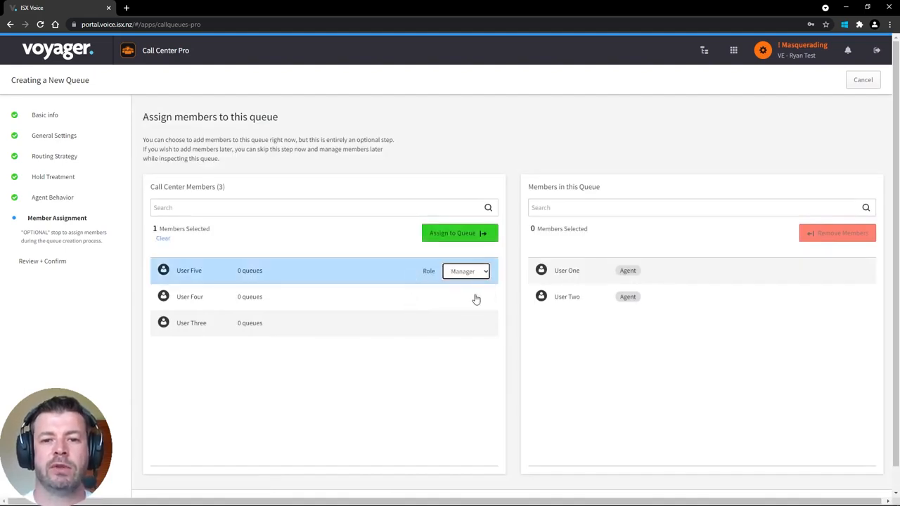
{"action": "left_click", "coordinate": [462, 235]}
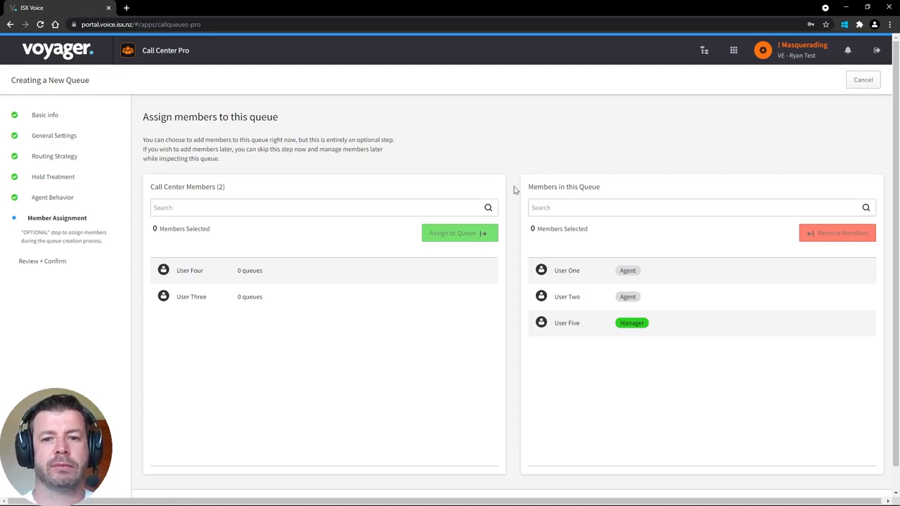
{"action": "scroll", "coordinate": [630, 361], "scroll_direction": "down", "scroll_amount": 1}
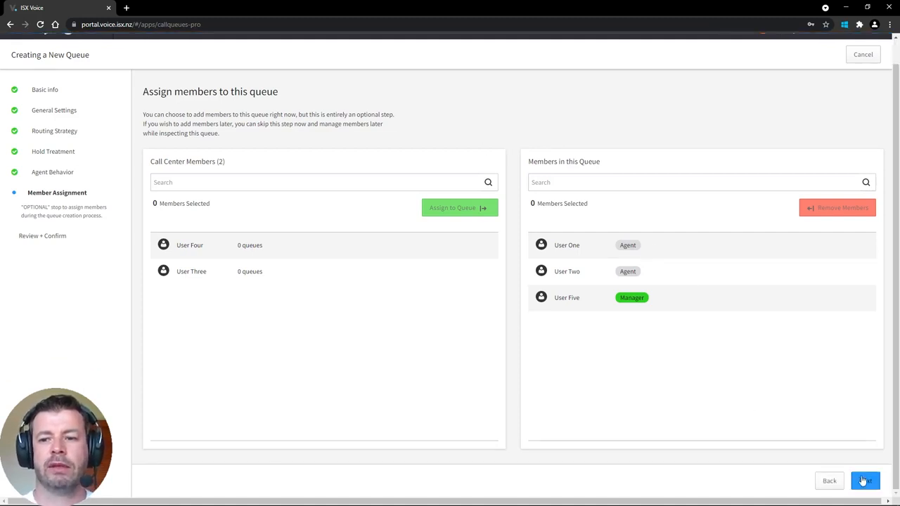
{"action": "left_click", "coordinate": [863, 481]}
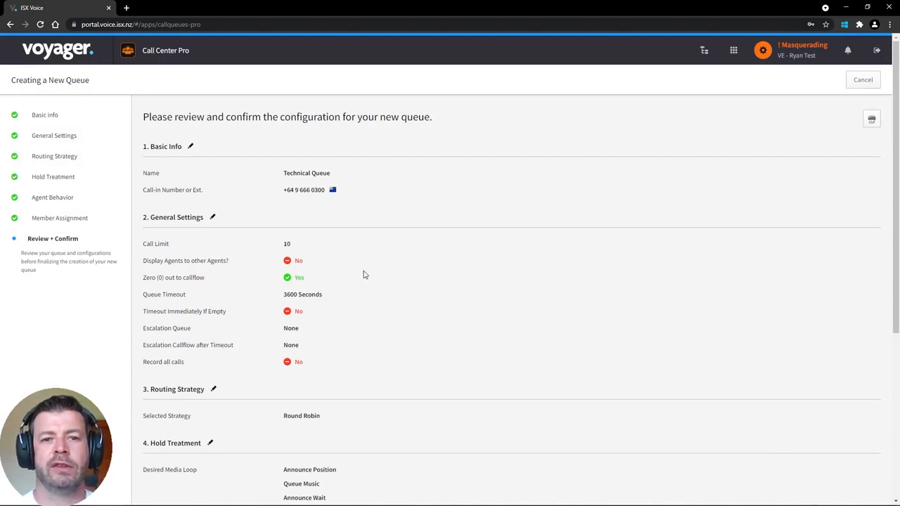
Review the new queue's configuration summary, from basic info and general settings through hold treatment, agent behavior and member assignment.
{"action": "scroll", "coordinate": [363, 274], "scroll_direction": "down", "scroll_amount": 1}
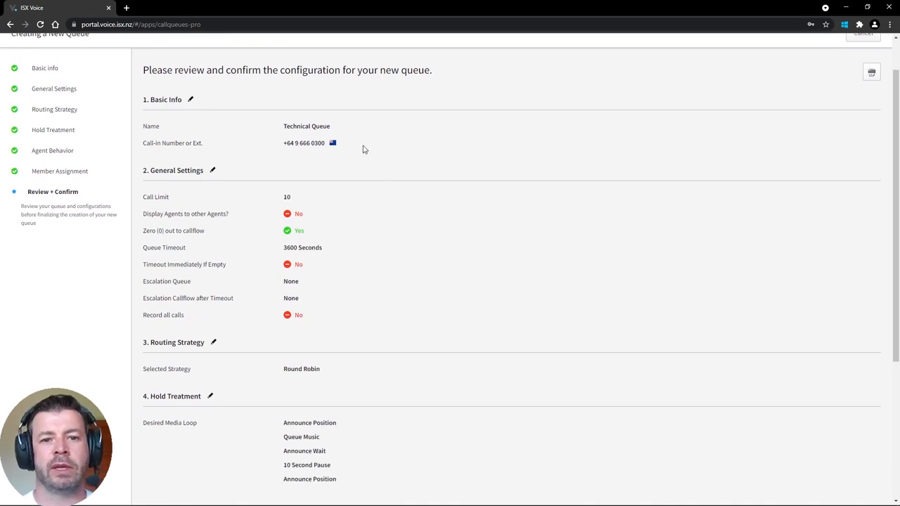
{"action": "scroll", "coordinate": [306, 109], "scroll_direction": "down", "scroll_amount": 2}
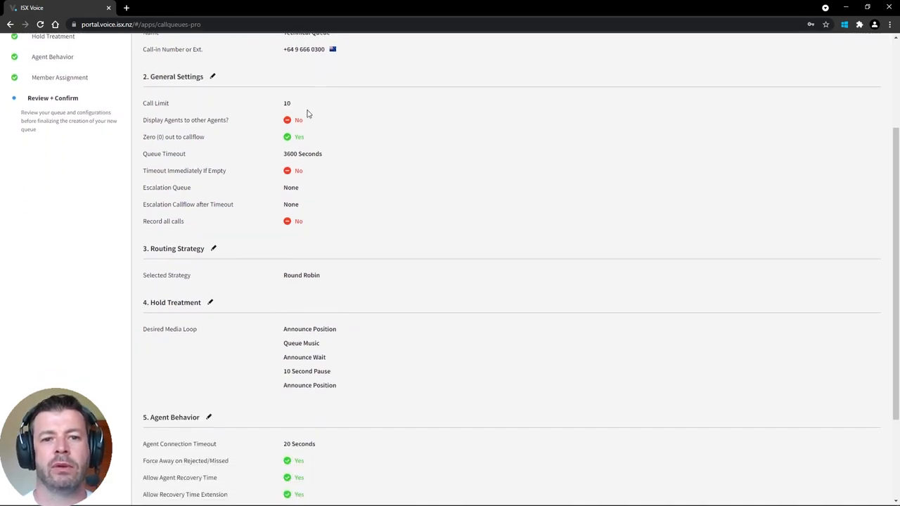
{"action": "scroll", "coordinate": [292, 188], "scroll_direction": "down", "scroll_amount": 3}
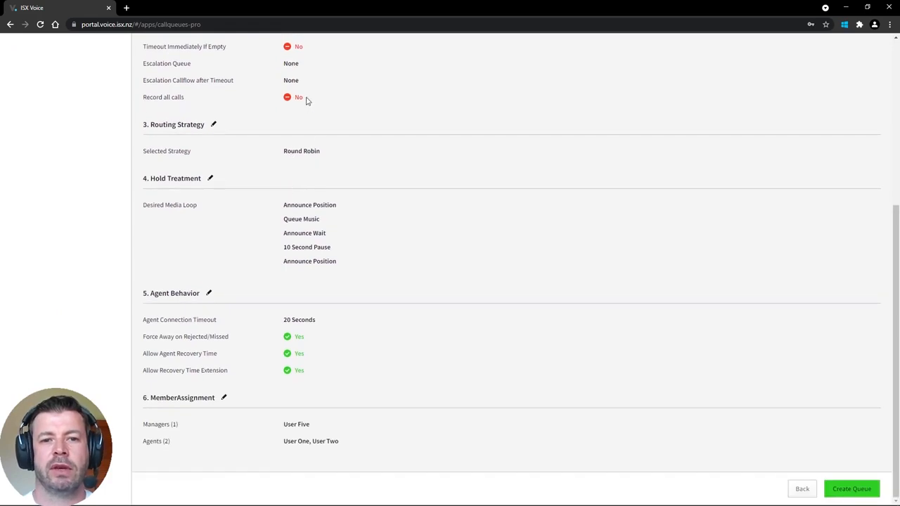
{"action": "scroll", "coordinate": [325, 232], "scroll_direction": "up", "scroll_amount": 1}
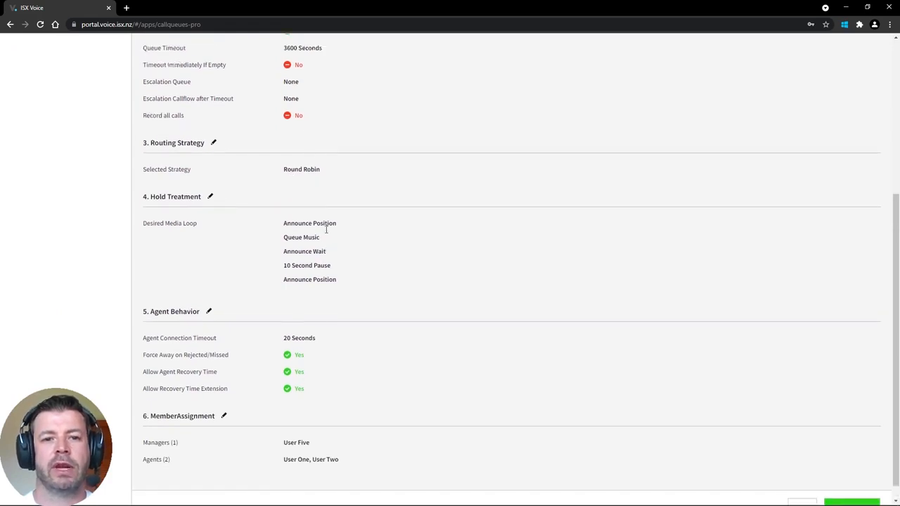
{"action": "scroll", "coordinate": [325, 229], "scroll_direction": "up", "scroll_amount": 5}
{"action": "scroll", "coordinate": [325, 233], "scroll_direction": "down", "scroll_amount": 6}
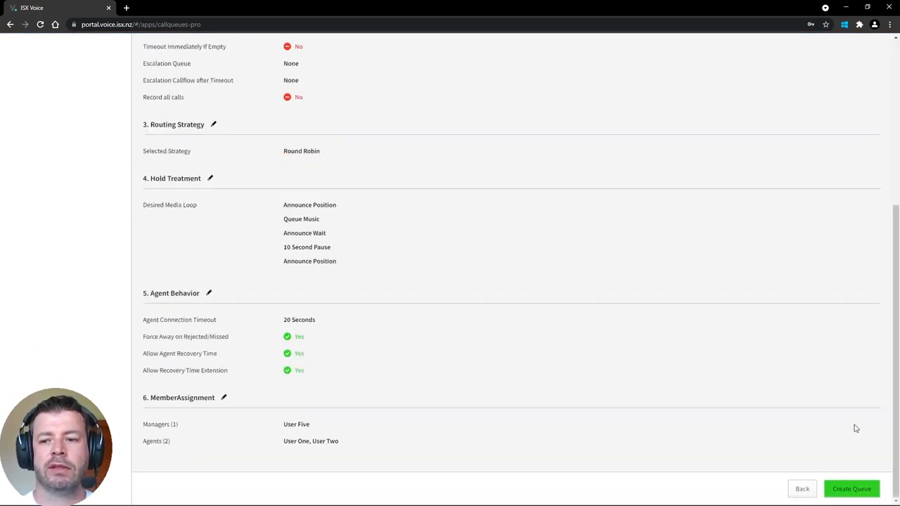
{"action": "scroll", "coordinate": [835, 448], "scroll_direction": "up", "scroll_amount": 1}
{"action": "scroll", "coordinate": [835, 448], "scroll_direction": "down", "scroll_amount": 1}
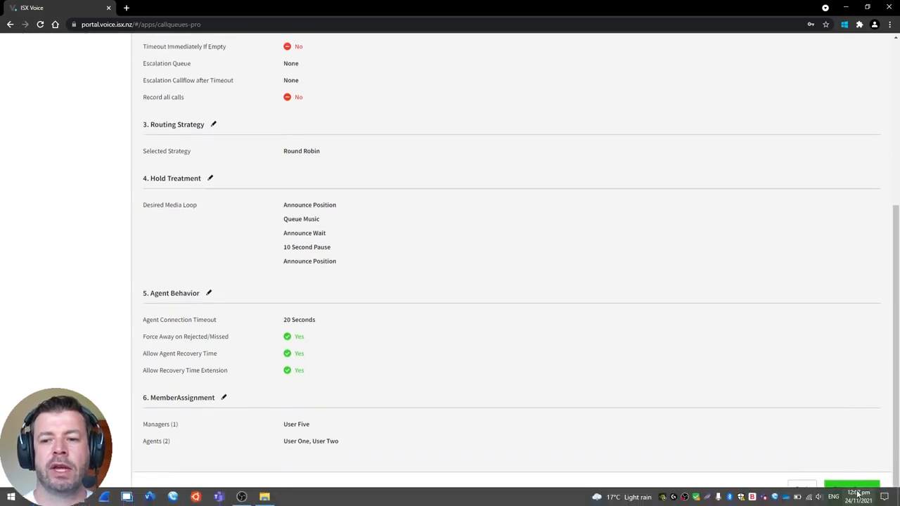
{"action": "scroll", "coordinate": [830, 401], "scroll_direction": "up", "scroll_amount": 1}
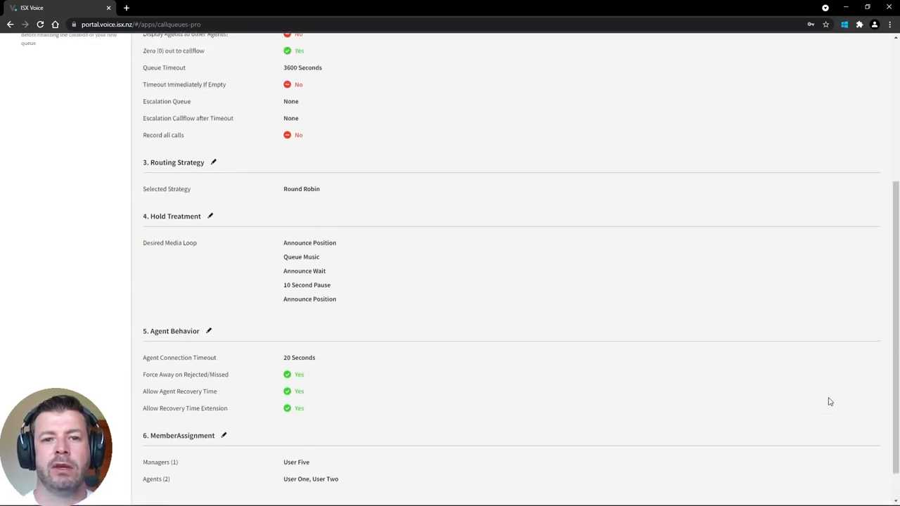
{"action": "scroll", "coordinate": [830, 402], "scroll_direction": "up", "scroll_amount": 5}
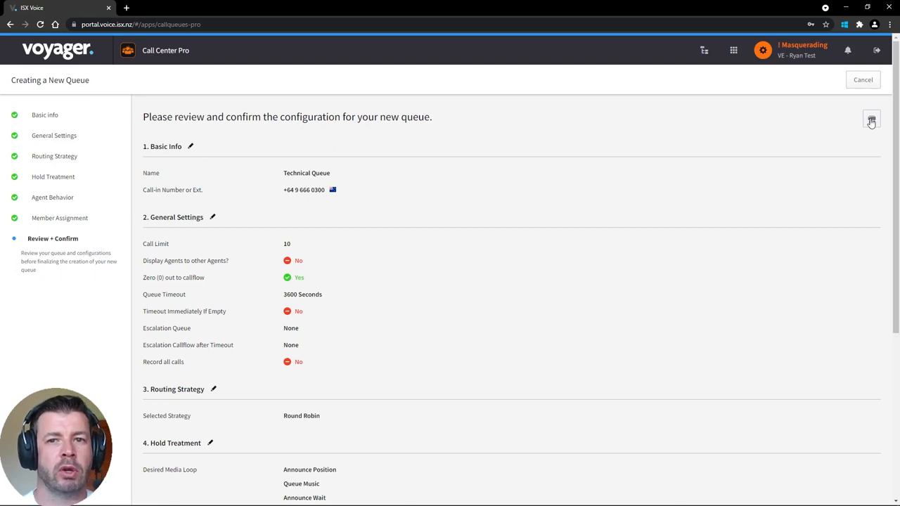
Confirm the reviewed configuration and create the Technical Queue.
{"action": "scroll", "coordinate": [807, 159], "scroll_direction": "down", "scroll_amount": 5}
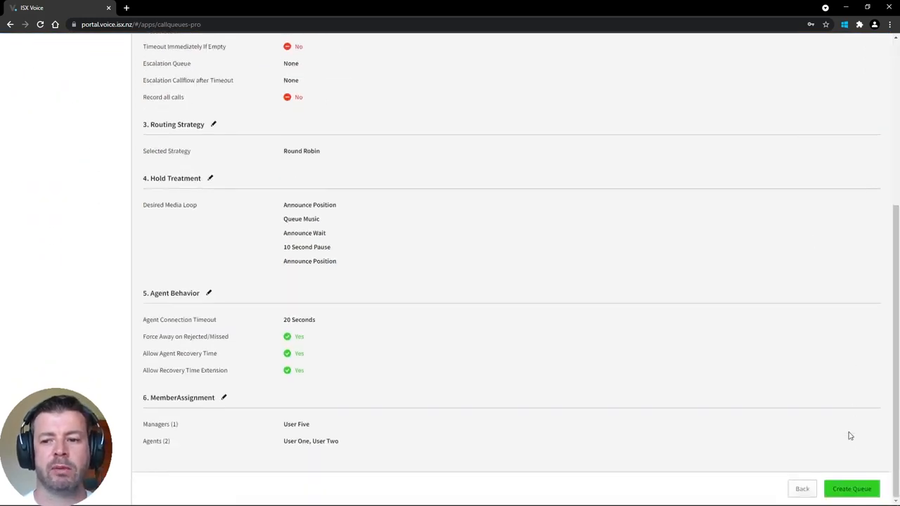
{"action": "left_click", "coordinate": [856, 490]}
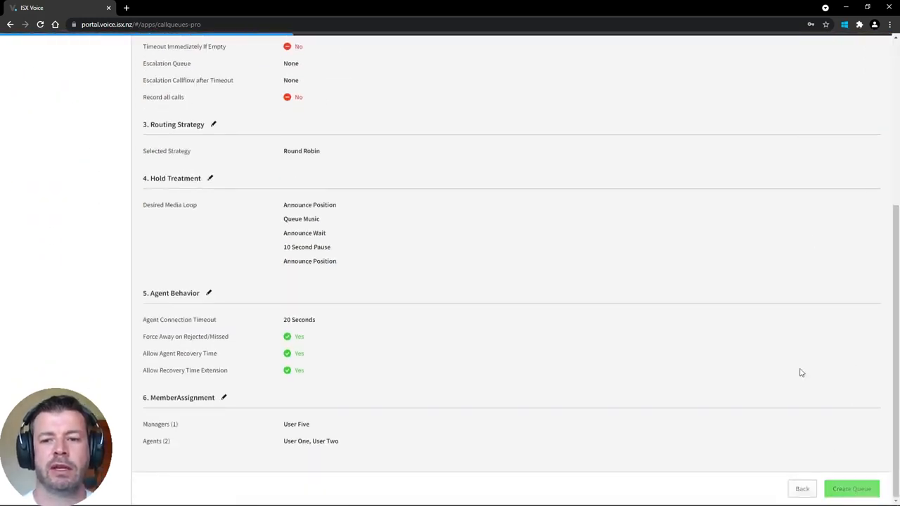